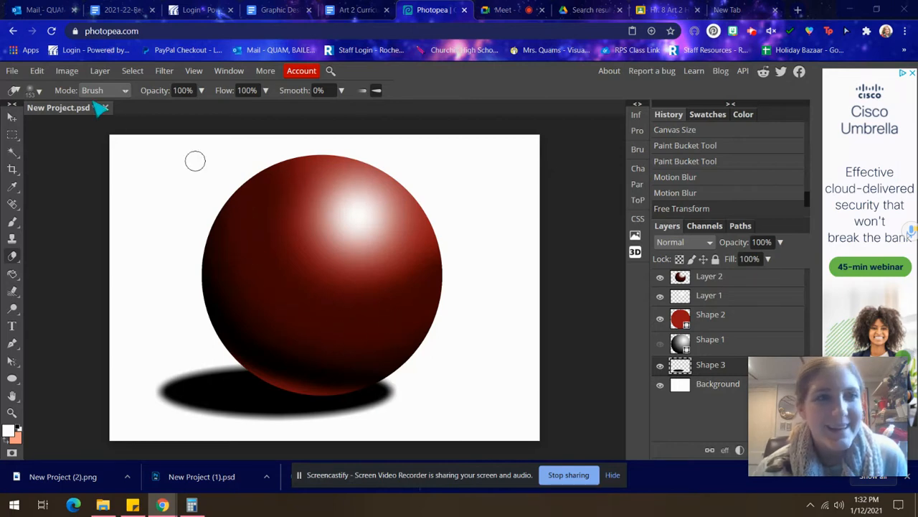
- Save the finished red sphere project as a PSD file and reload the editor page
left_click(12, 70)
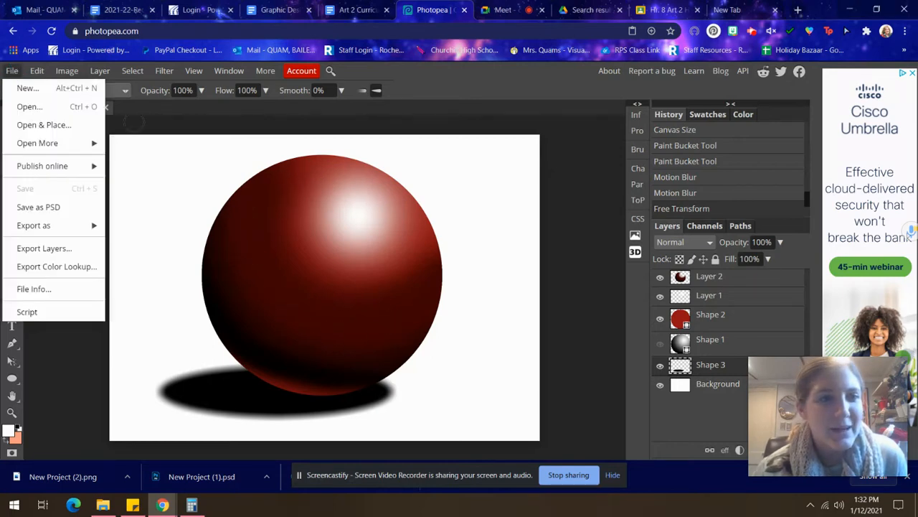
left_click(49, 207)
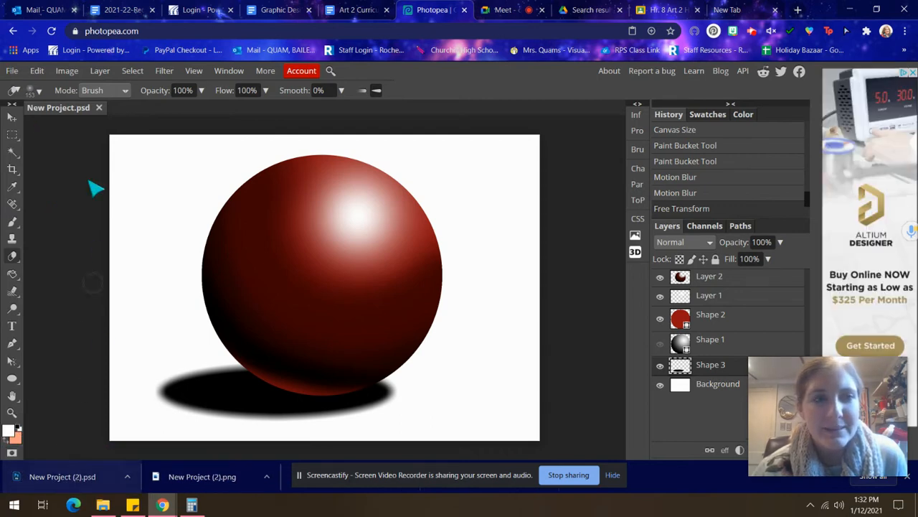
left_click(52, 31)
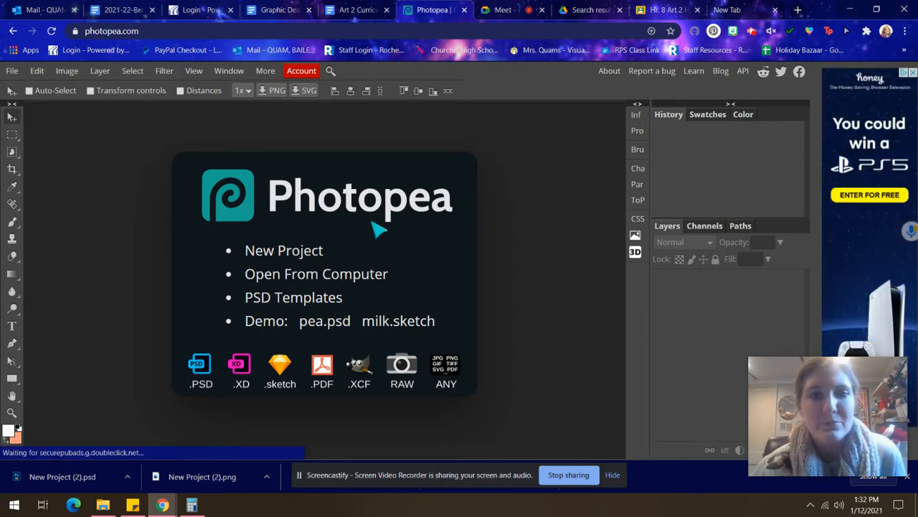
- Start a new project named "sphere" with a width and height of 1500 px
left_click(300, 257)
double_click(89, 146)
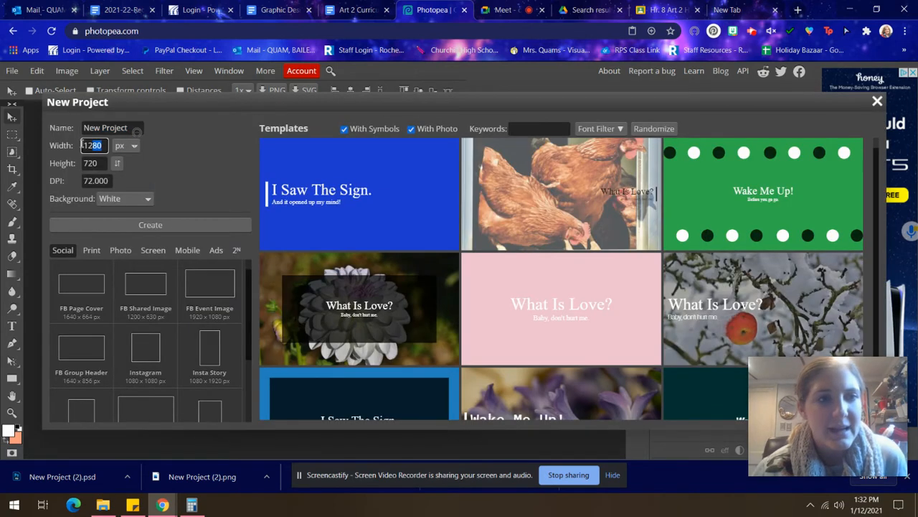
type("1500")
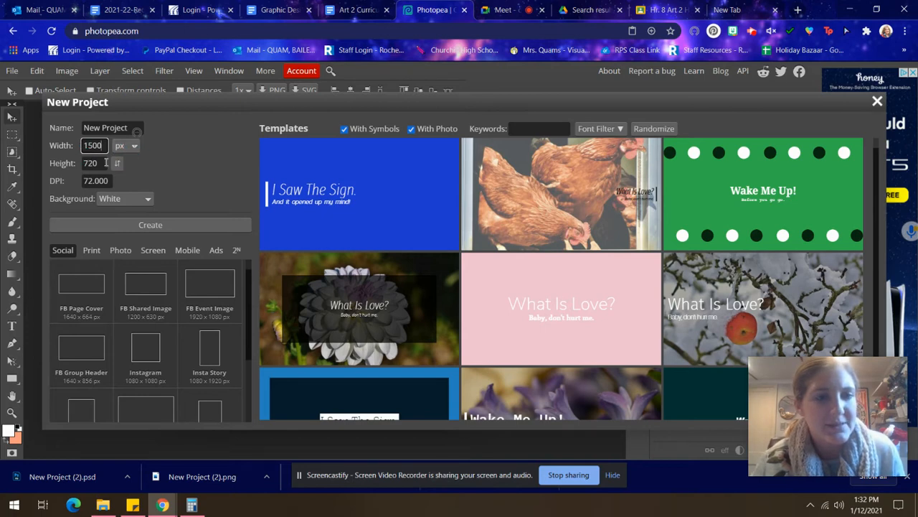
double_click(89, 163)
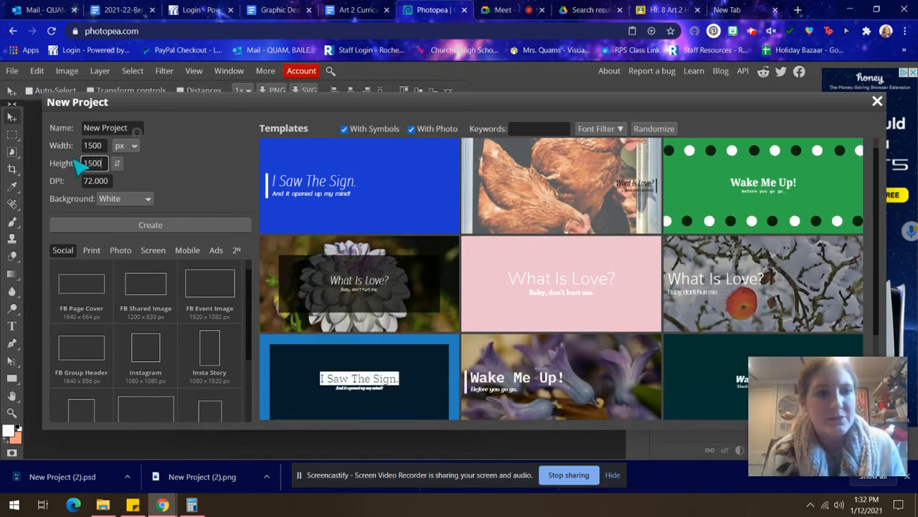
left_click_drag(129, 127, 67, 127)
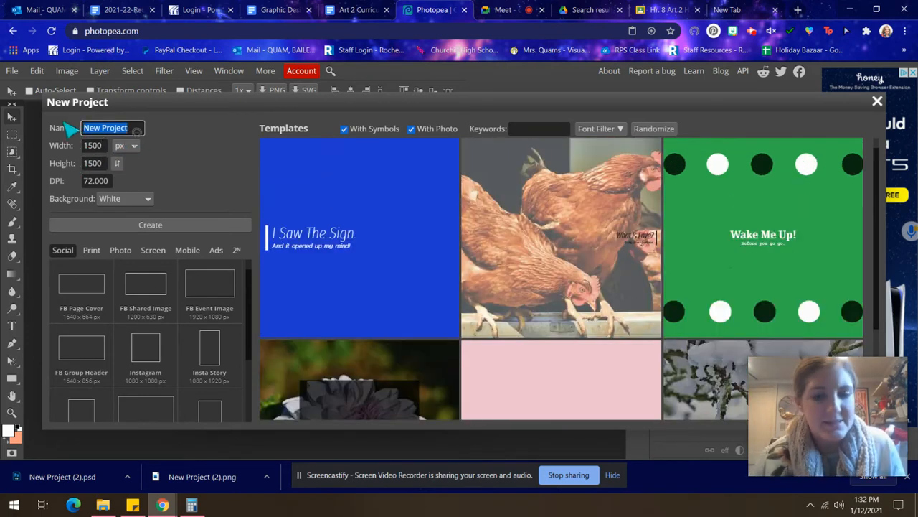
type("sphere")
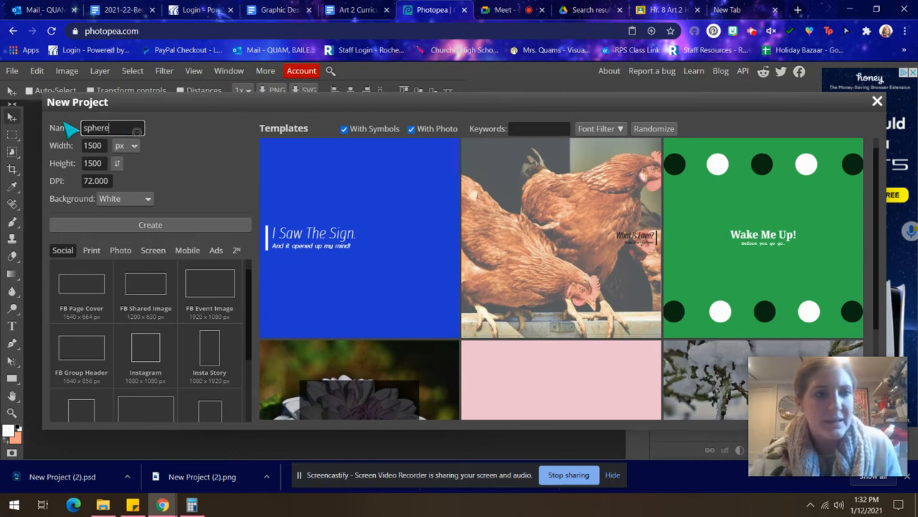
- Set the new project's resolution to 300 DPI
double_click(94, 180)
key("BackSpace")
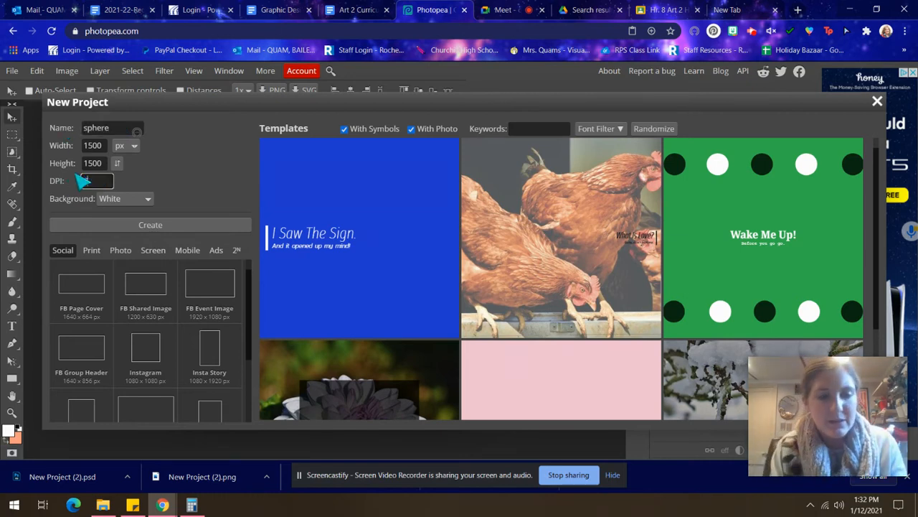
left_click(186, 149)
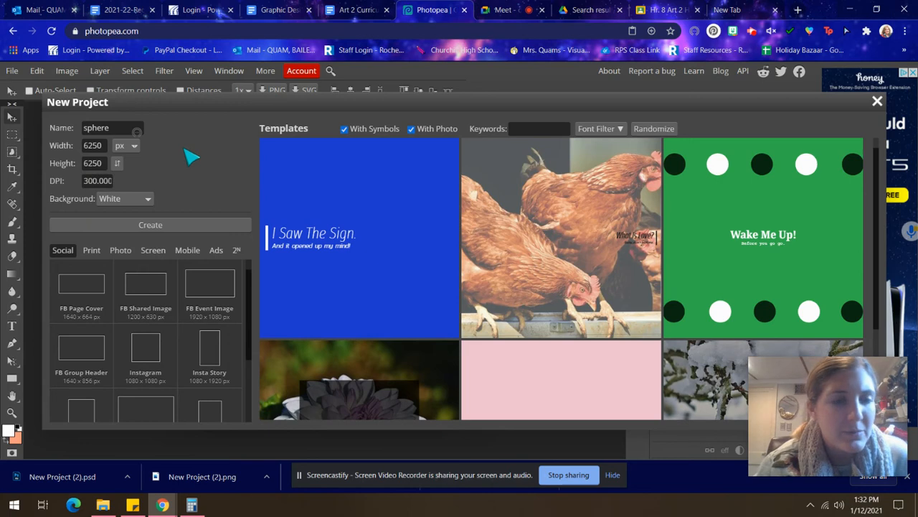
- Set the project's height and width back to 1500 px each and create it with a white background
double_click(84, 163)
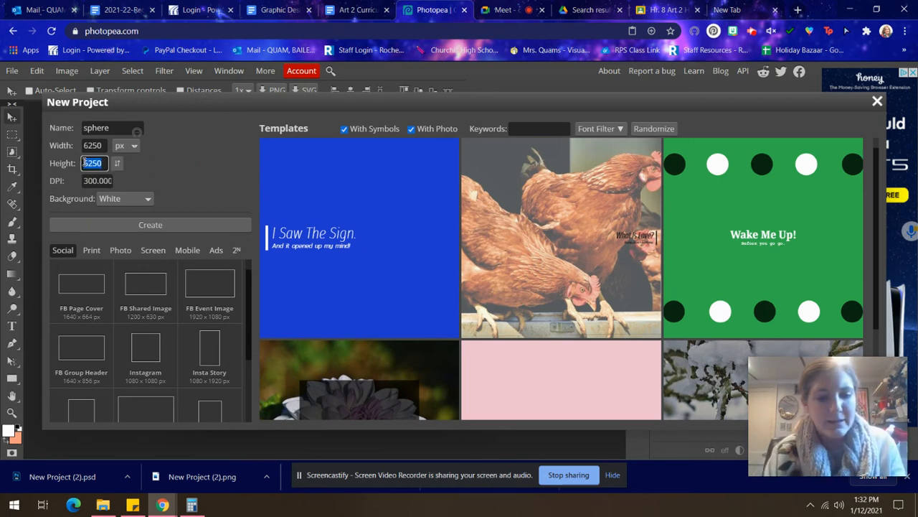
type("1")
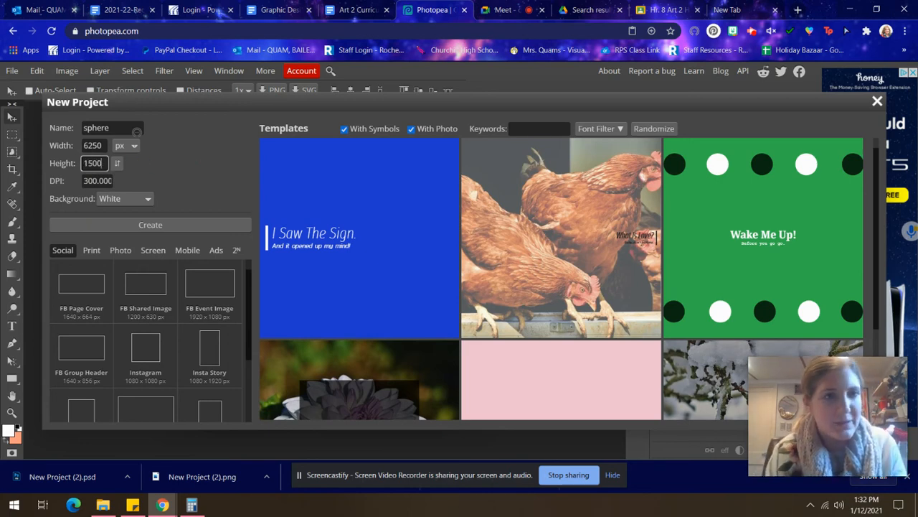
type("500")
double_click(85, 145)
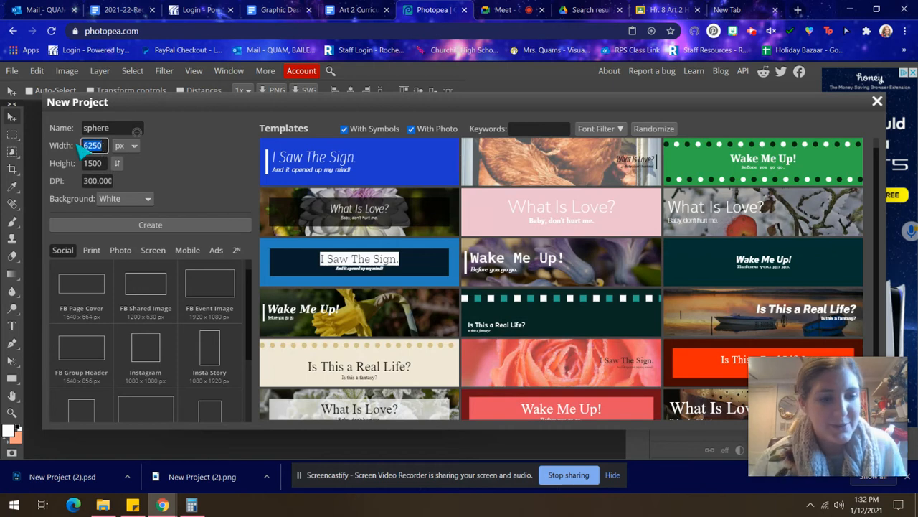
type("1500")
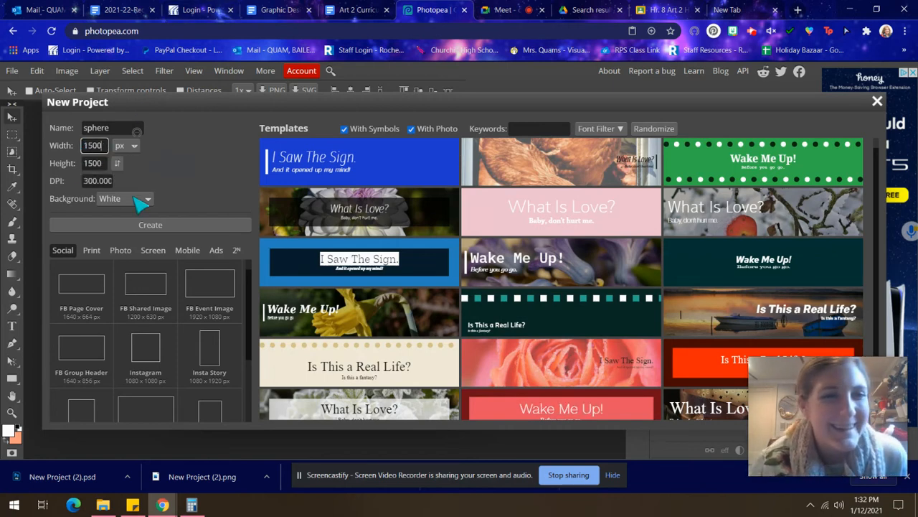
left_click(105, 179)
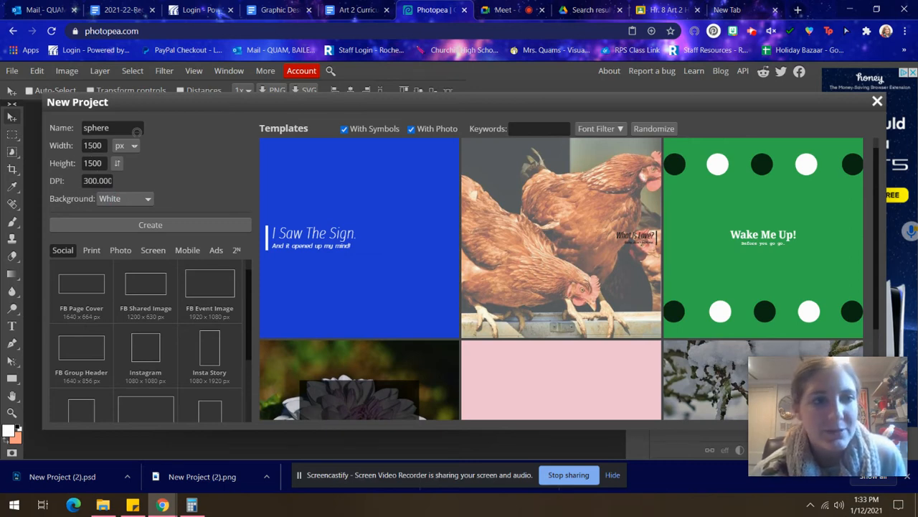
left_click(172, 227)
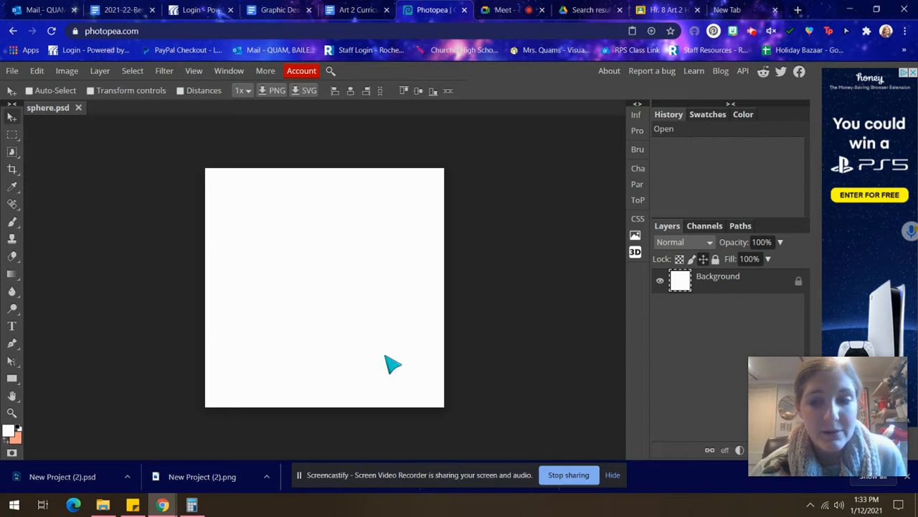
- Draw a red, nearly circular ellipse shape in the middle of the canvas, about two thirds of its width
right_click(12, 380)
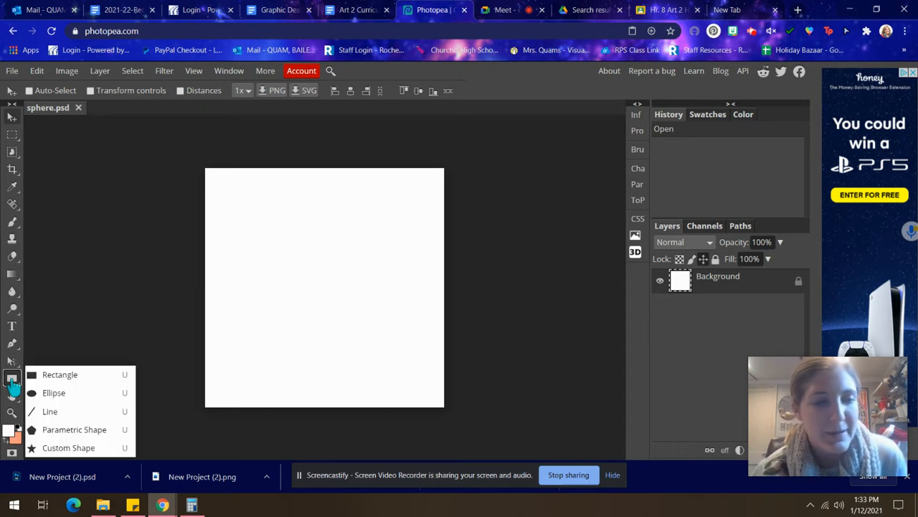
left_click(61, 398)
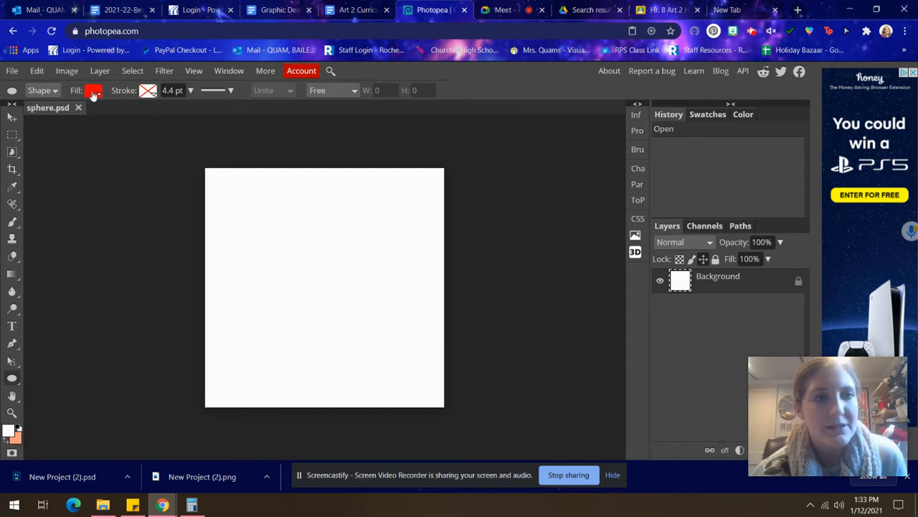
left_click_drag(248, 195, 407, 359)
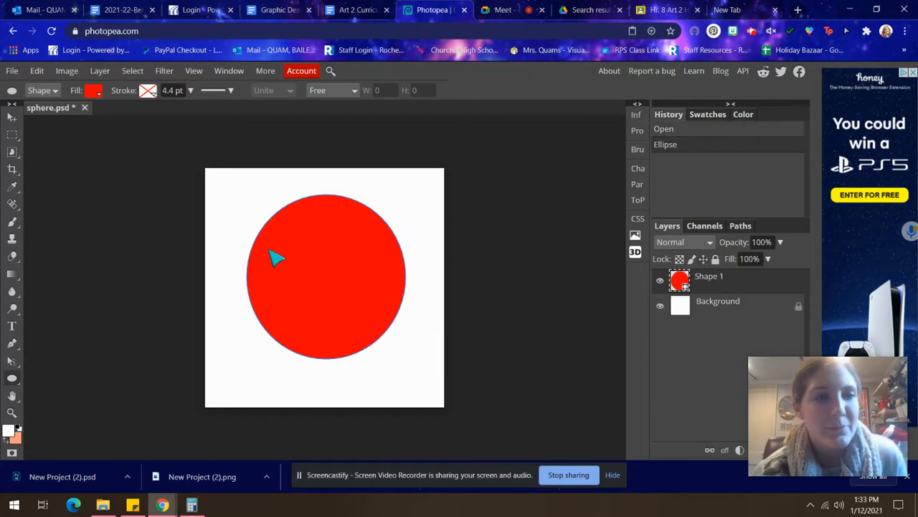
- Change the circle's fill to a medium green, hex 5ad15d, after trying a muted green and a dark blue
left_click(94, 92)
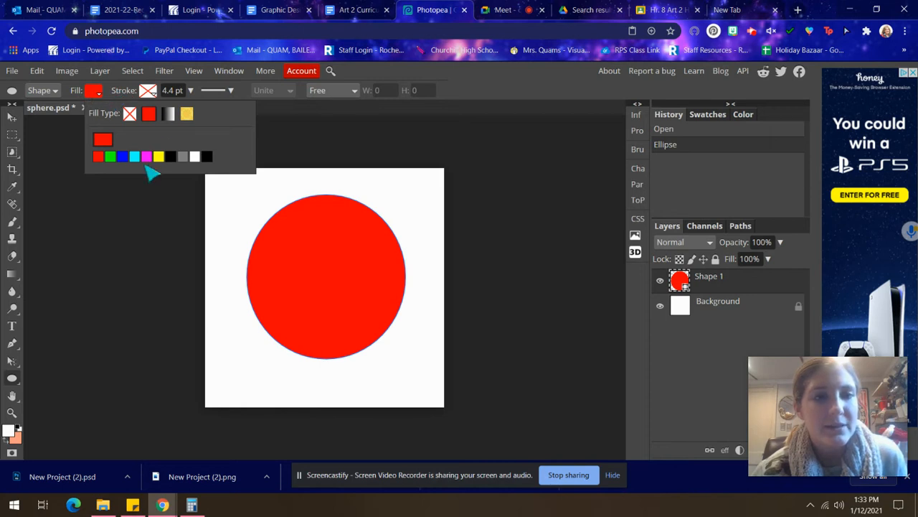
left_click(105, 140)
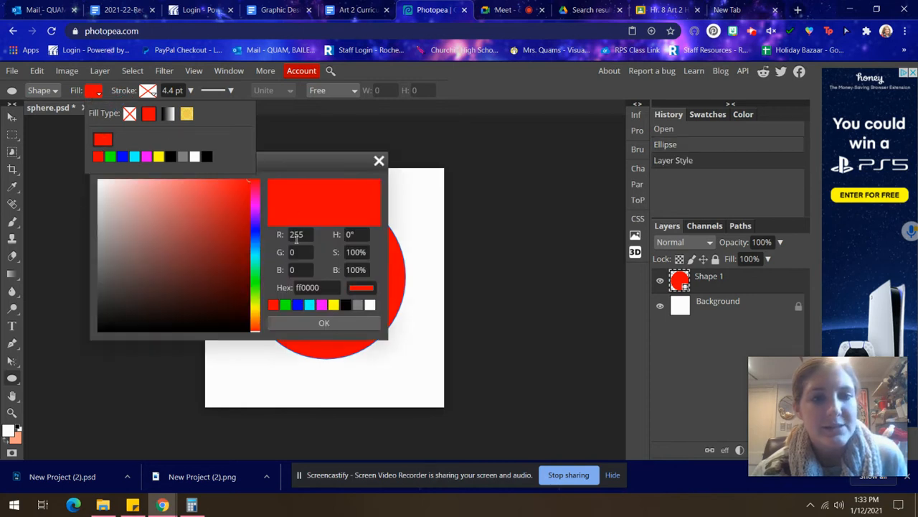
left_click(256, 287)
left_click(153, 261)
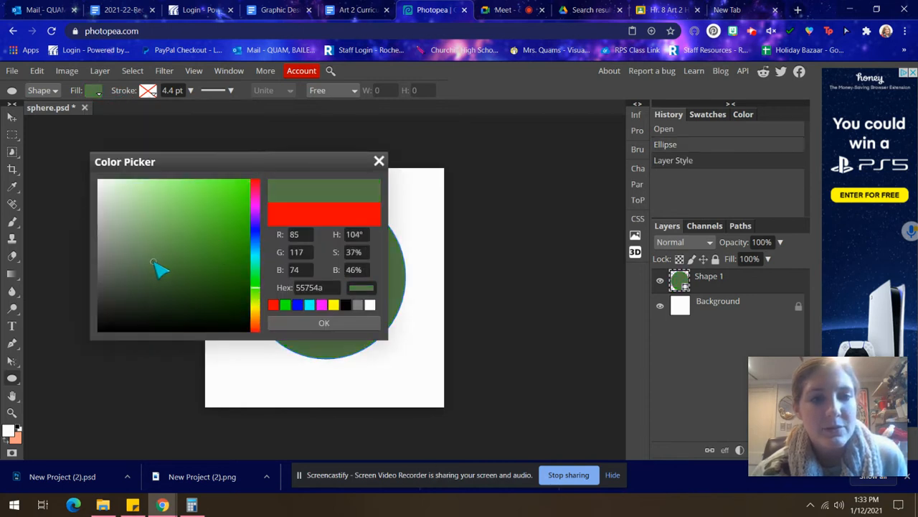
left_click(256, 230)
left_click(212, 210)
left_click(230, 269)
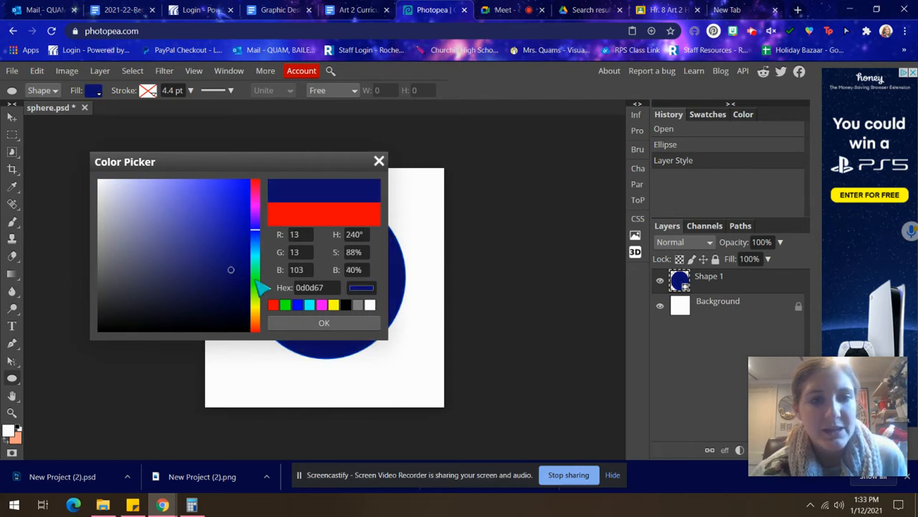
left_click(257, 280)
left_click(187, 209)
left_click(184, 206)
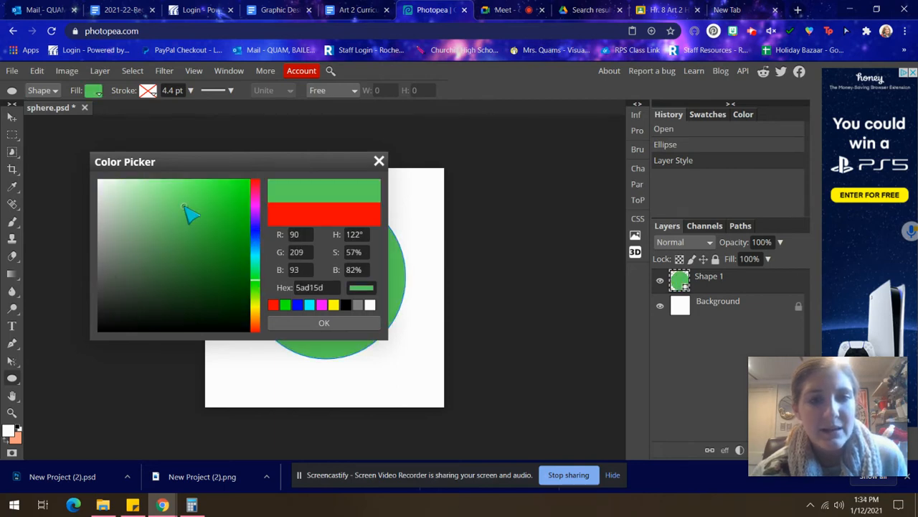
left_click(324, 323)
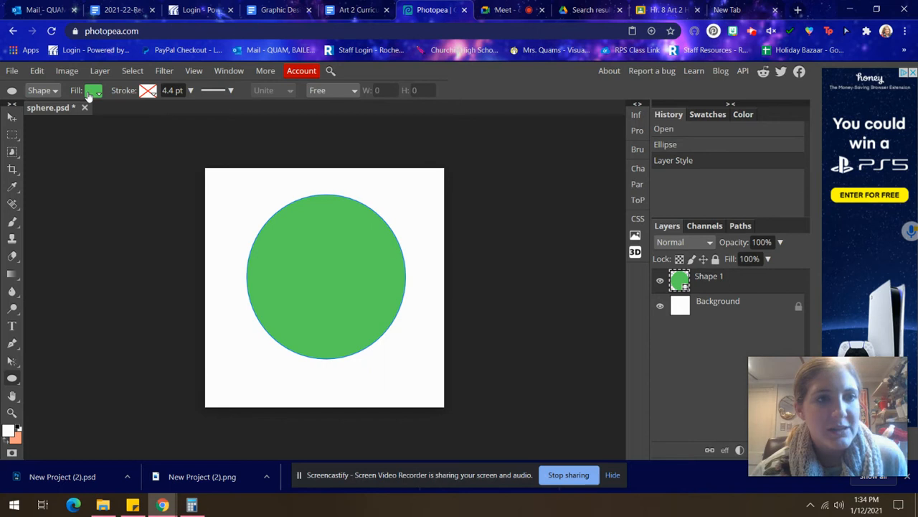
- Give the circle a solid dark red stroke and set its width to 53 pt
left_click(148, 94)
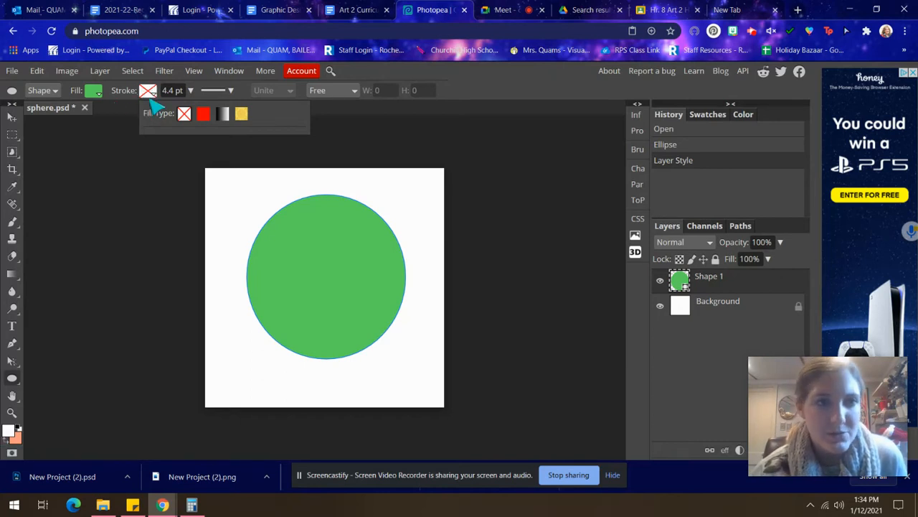
left_click(204, 115)
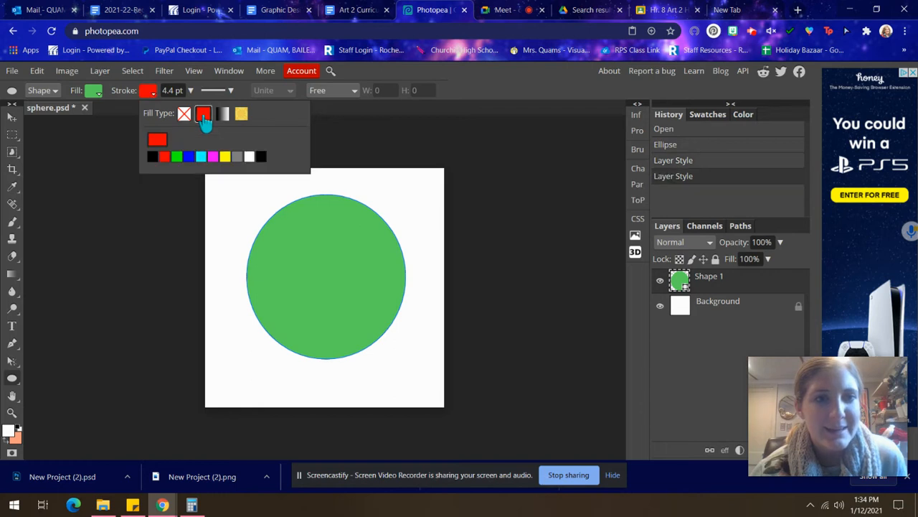
left_click(158, 138)
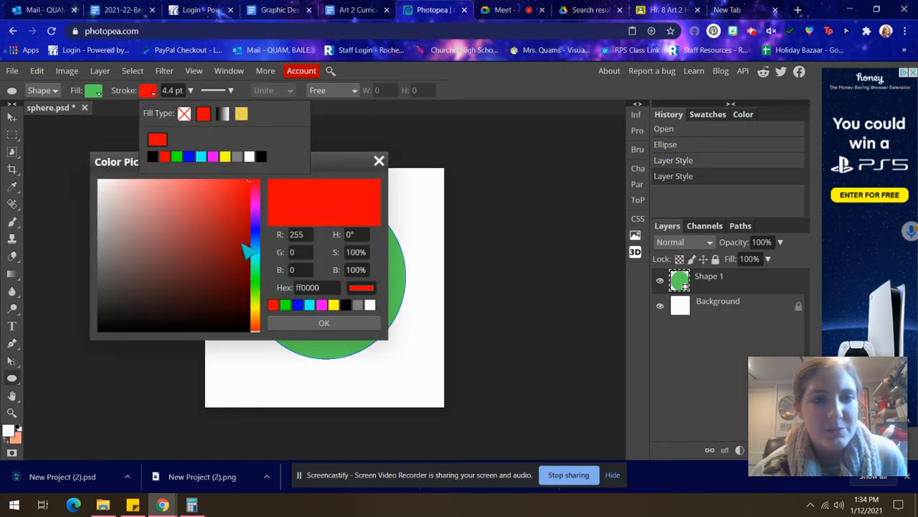
left_click(327, 322)
left_click(190, 91)
left_click_drag(174, 110, 181, 108)
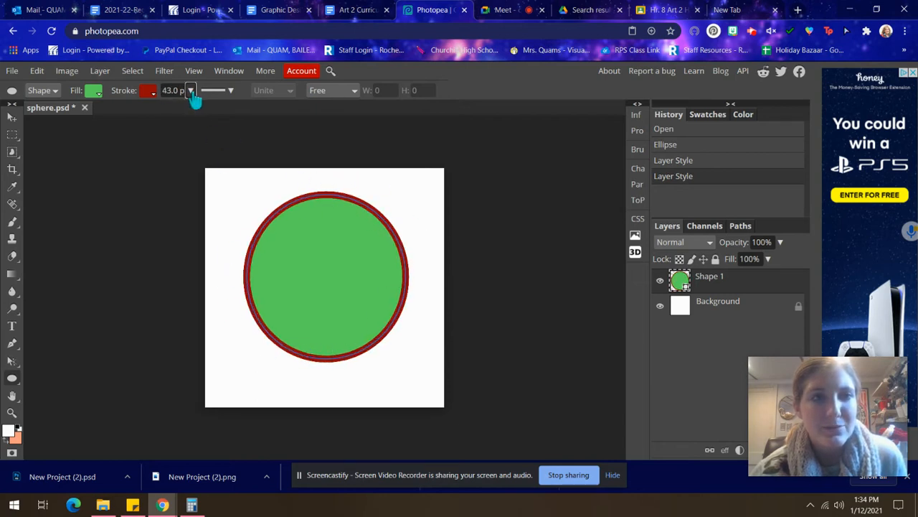
mouse_move(188, 109)
left_mouse_down()
mouse_move(176, 109)
mouse_move(184, 107)
left_mouse_up()
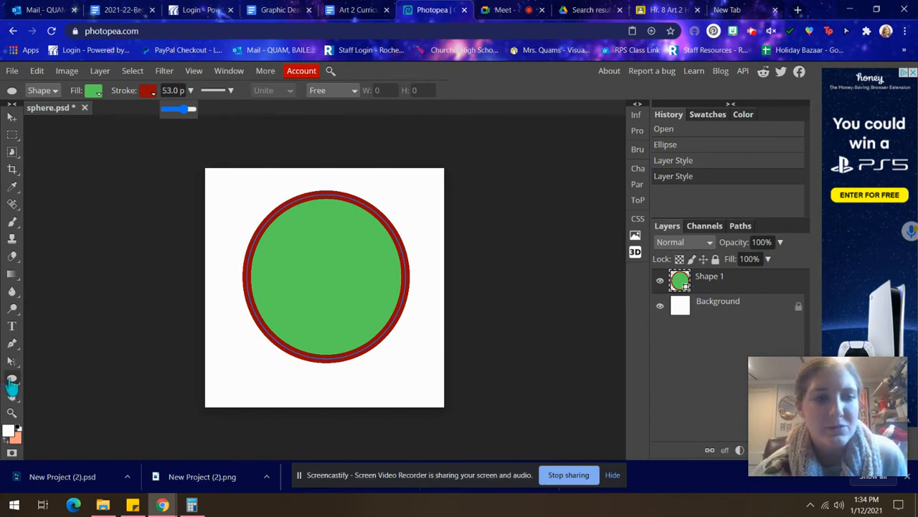
left_click(12, 239)
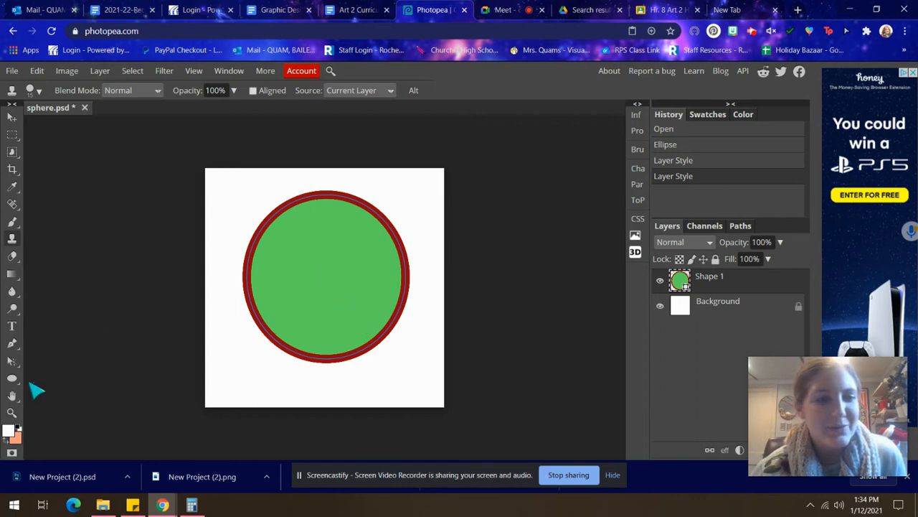
left_click(12, 379)
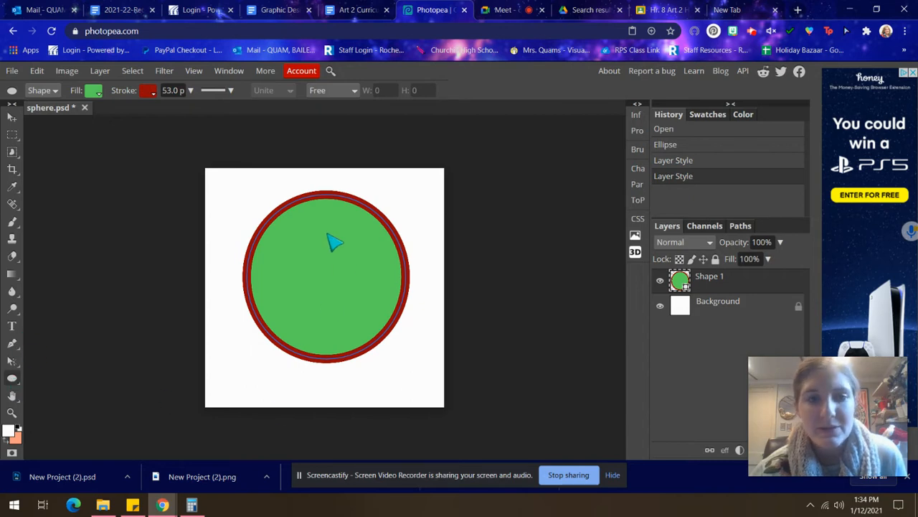
left_click(12, 221)
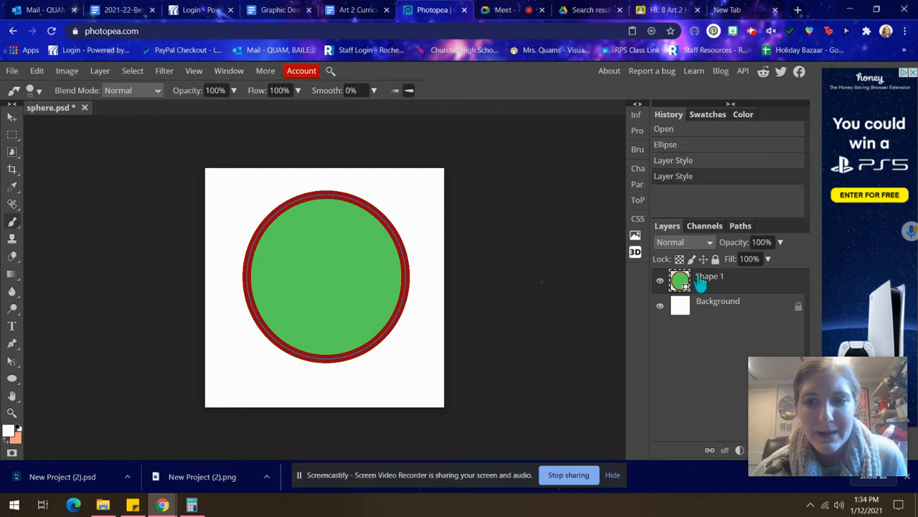
- Remove the stroke from the green circle
left_click(12, 379)
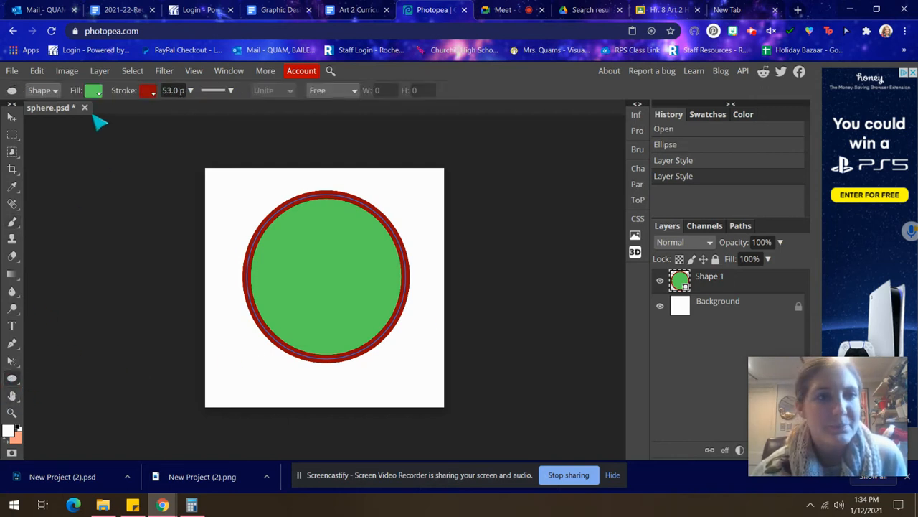
left_click(147, 91)
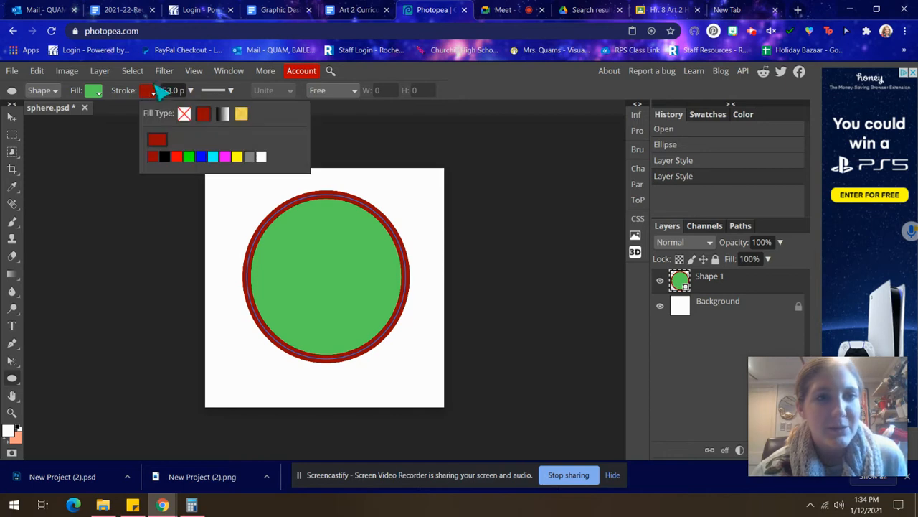
left_click(184, 114)
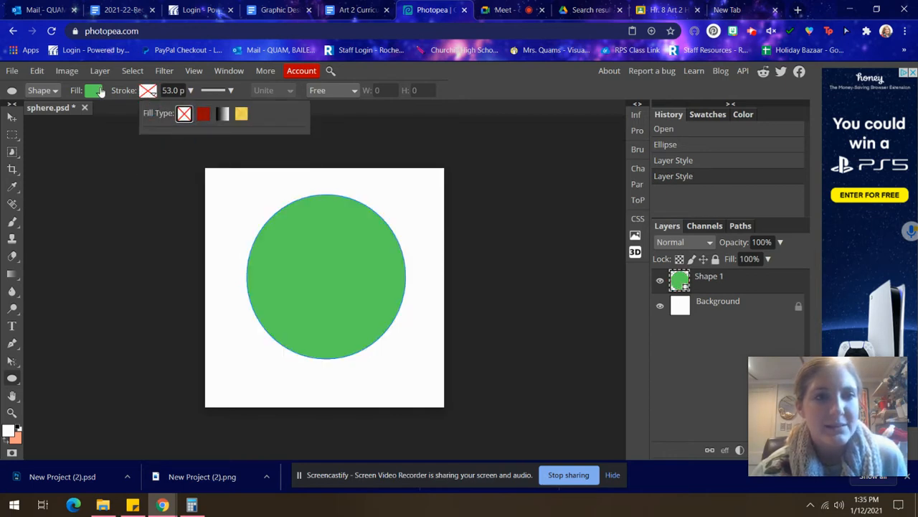
- Change the circle's fill to a medium blue, hex 3131b8, after trying a near-black navy and a grey
left_click(93, 91)
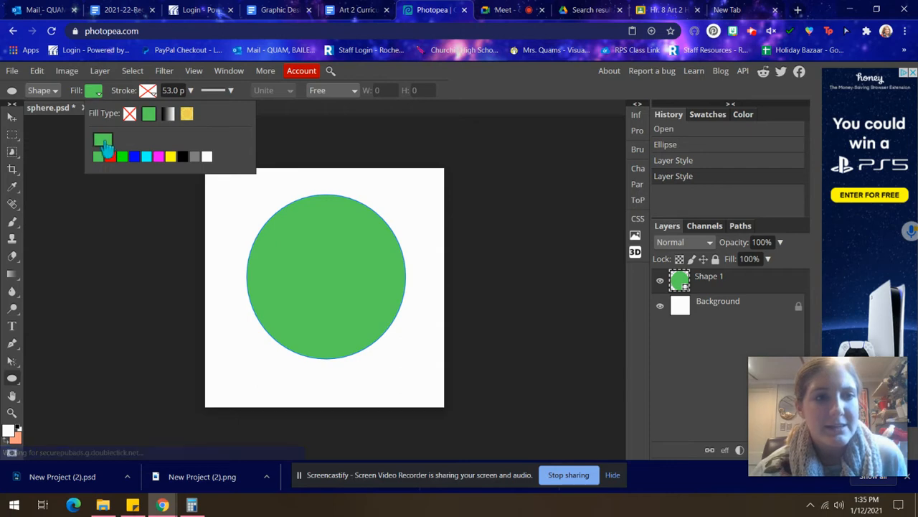
left_click(104, 142)
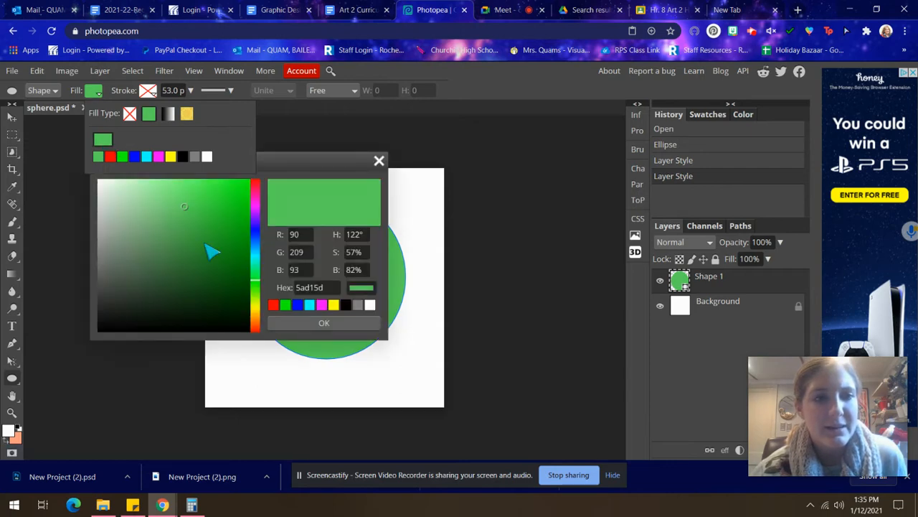
left_click_drag(255, 194, 228, 235)
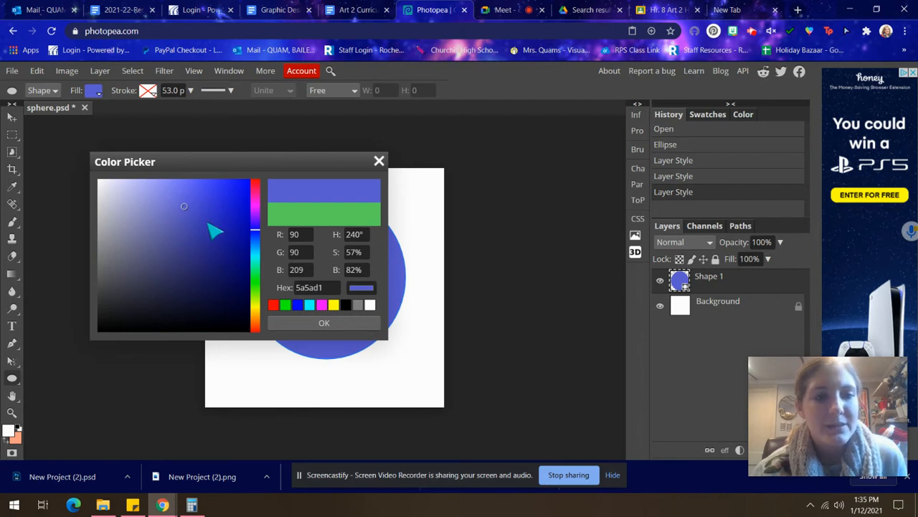
left_click(234, 304)
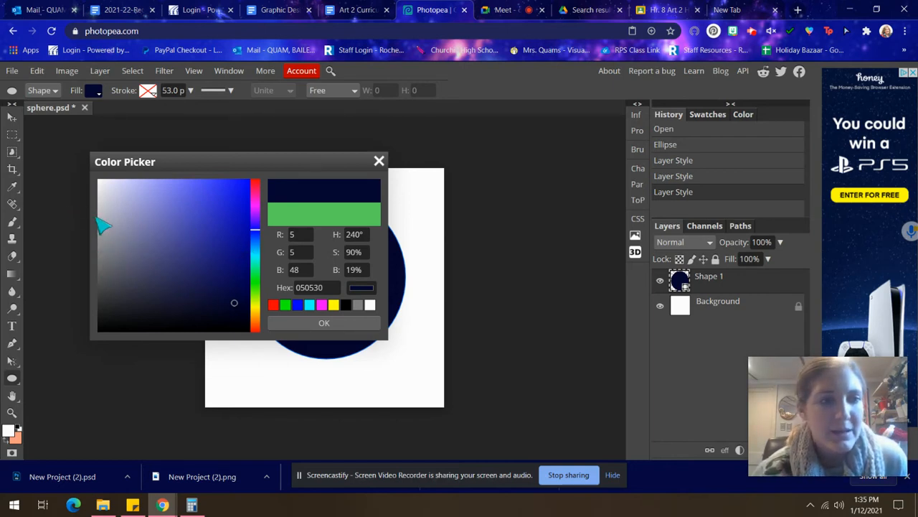
mouse_move(103, 222)
left_mouse_down()
mouse_move(107, 279)
mouse_move(105, 287)
mouse_move(97, 225)
mouse_move(98, 294)
mouse_move(98, 274)
left_mouse_up()
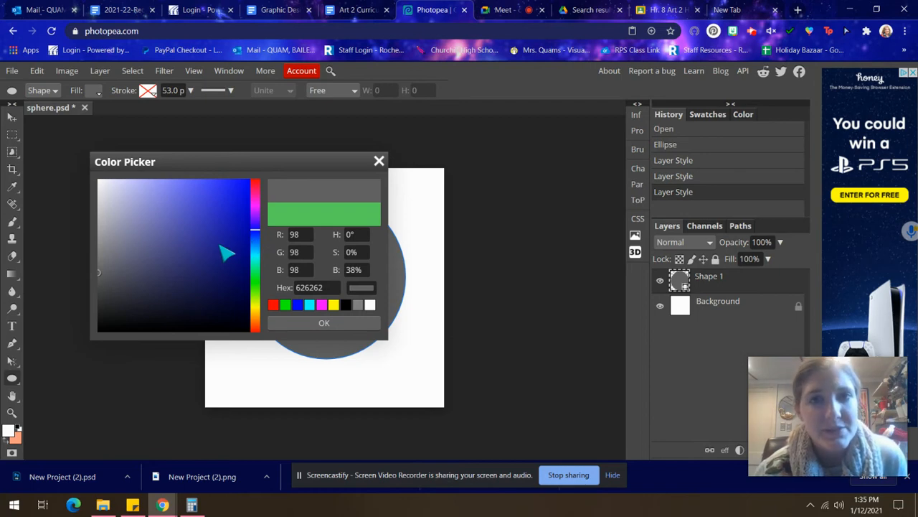
left_click_drag(203, 236, 208, 224)
mouse_move(246, 191)
left_mouse_down()
mouse_move(252, 181)
mouse_move(209, 223)
left_mouse_up()
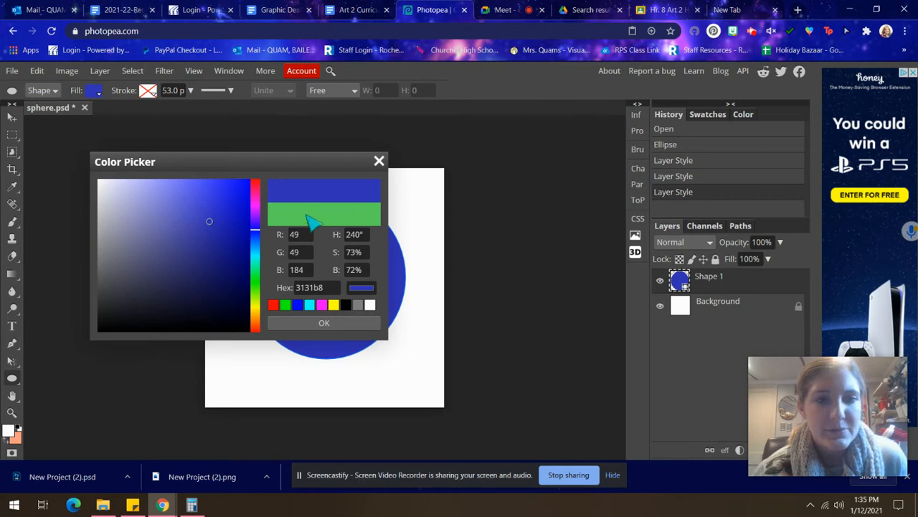
left_click(339, 323)
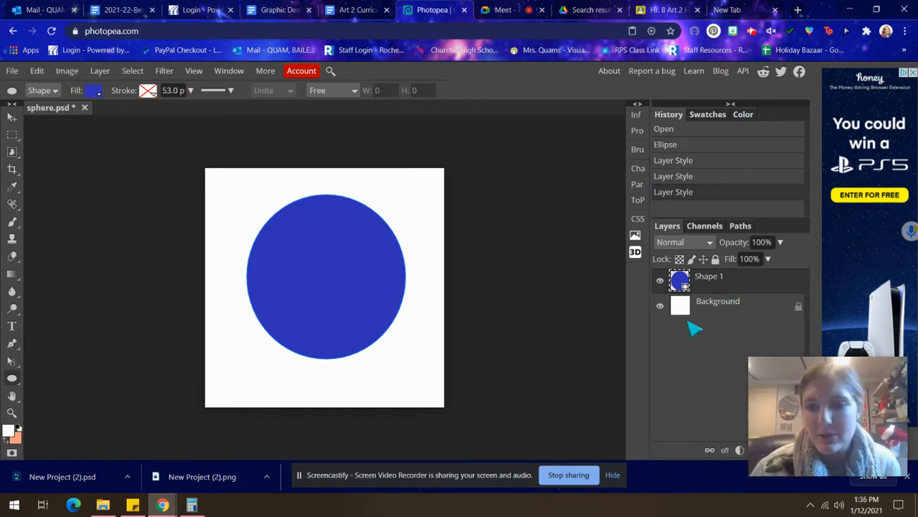
- Delete the circle and redraw it as a perfectly round blue one, about three fifths of the canvas width, near the middle
key("Delete")
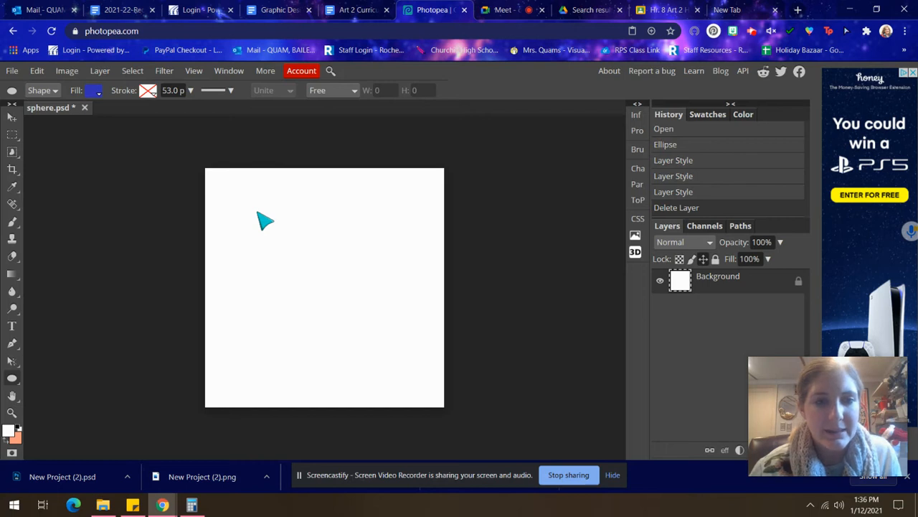
left_click_drag(257, 213, 403, 366)
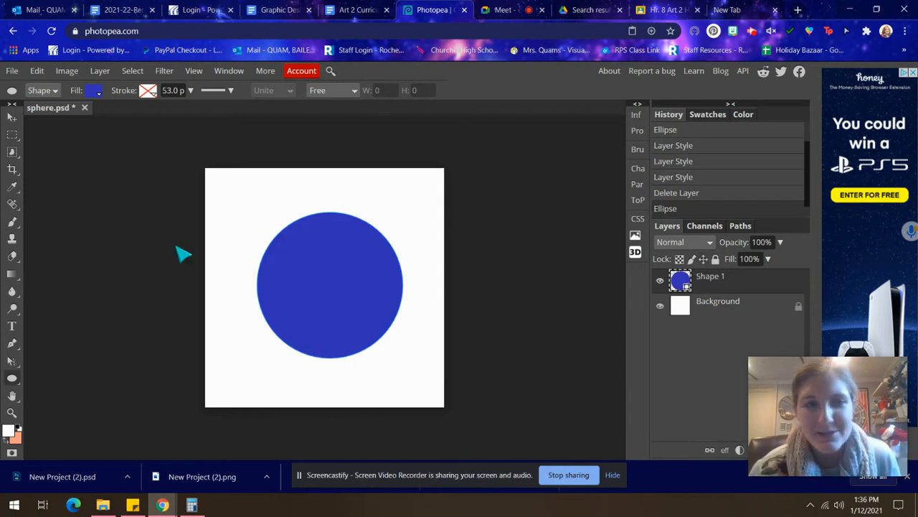
- Align the circle to the centre of the canvas with the Move tool and shift it horizontally slightly right of centre
left_click(12, 117)
mouse_move(328, 318)
left_mouse_down()
mouse_move(307, 286)
mouse_move(308, 318)
mouse_move(323, 323)
left_mouse_up()
left_click(195, 72)
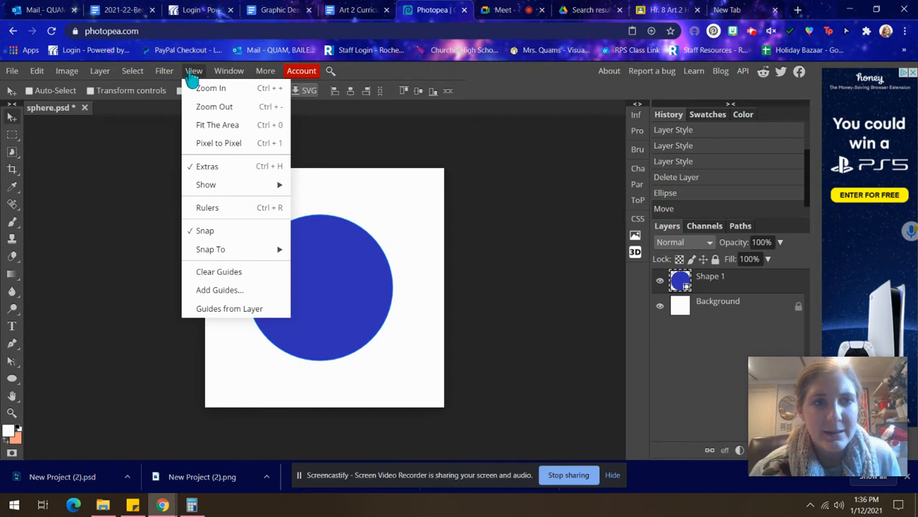
left_click(194, 71)
left_click_drag(302, 300, 341, 281)
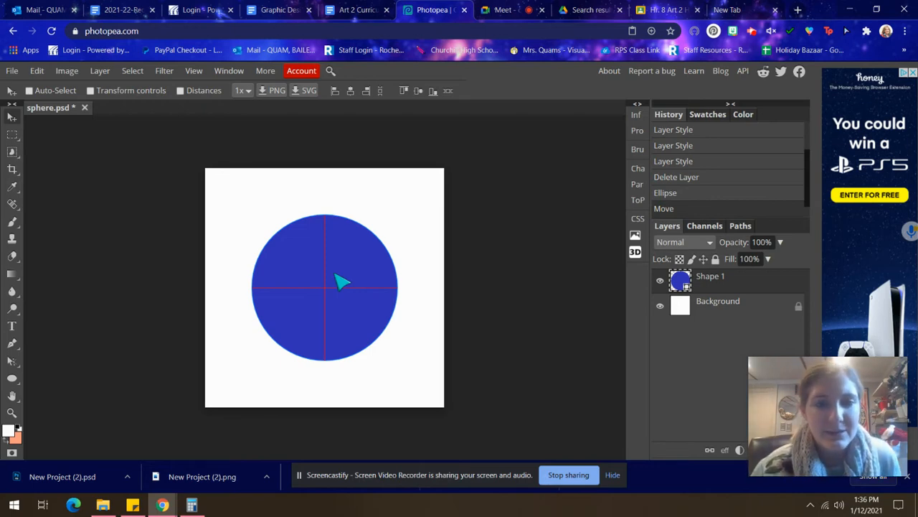
left_click_drag(338, 275, 358, 275)
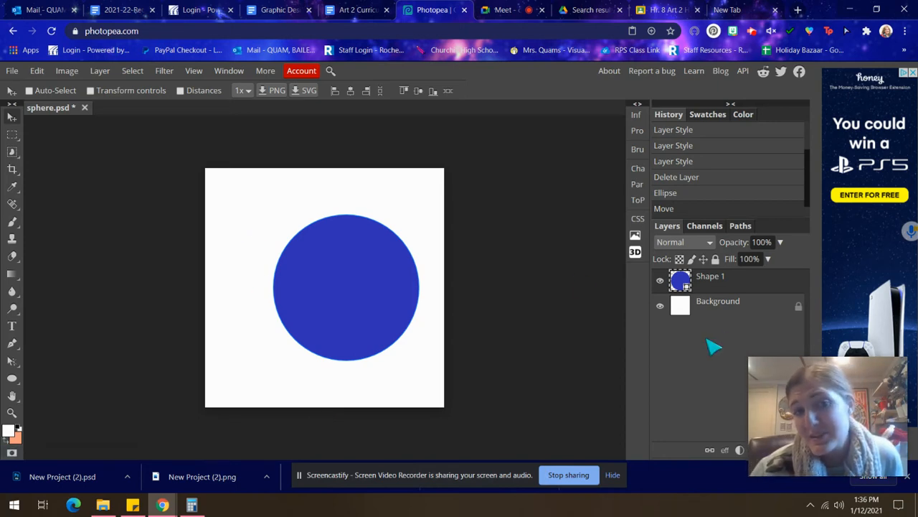
- Add a new layer above the circle and name it highlight
mouse_move(803, 409)
left_click_drag(810, 392, 795, 115)
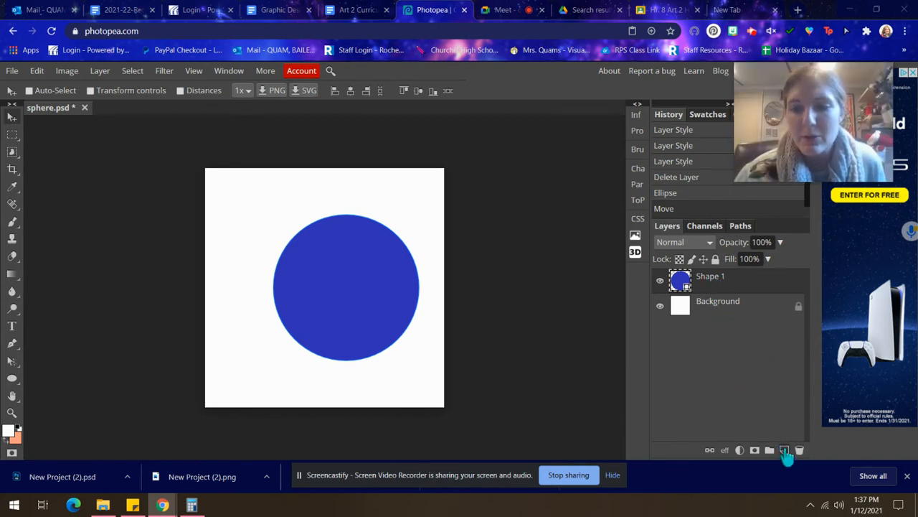
left_click(784, 450)
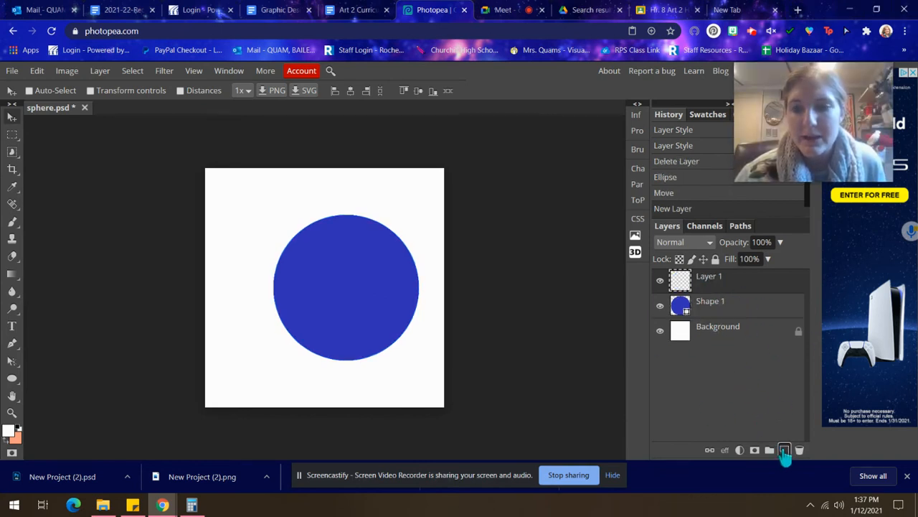
double_click(706, 275)
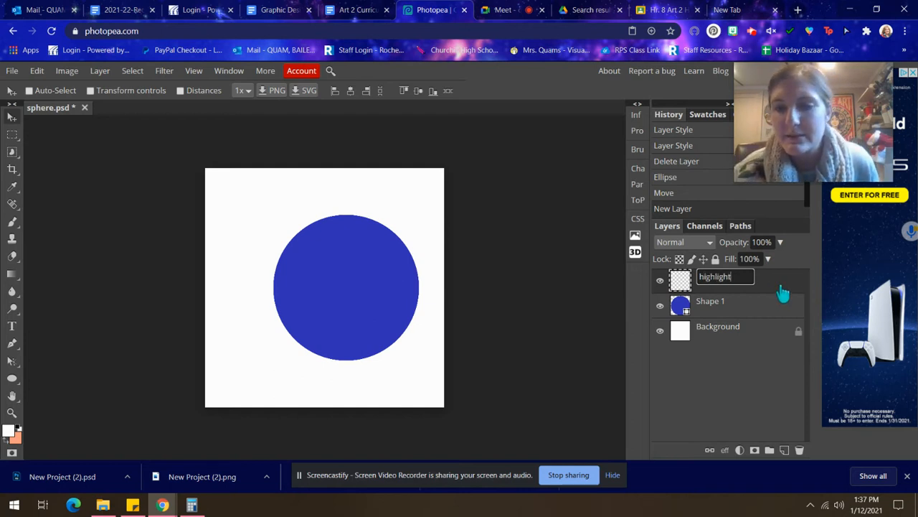
type("highlight")
key("Return")
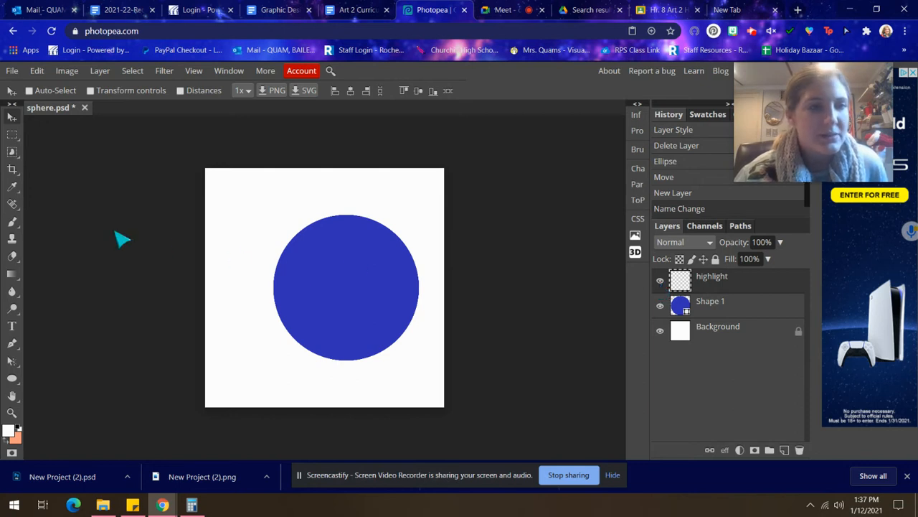
- Paint one soft white dab on the circle's upper right with a round brush of 409 px at 0% hardness
left_click(13, 227)
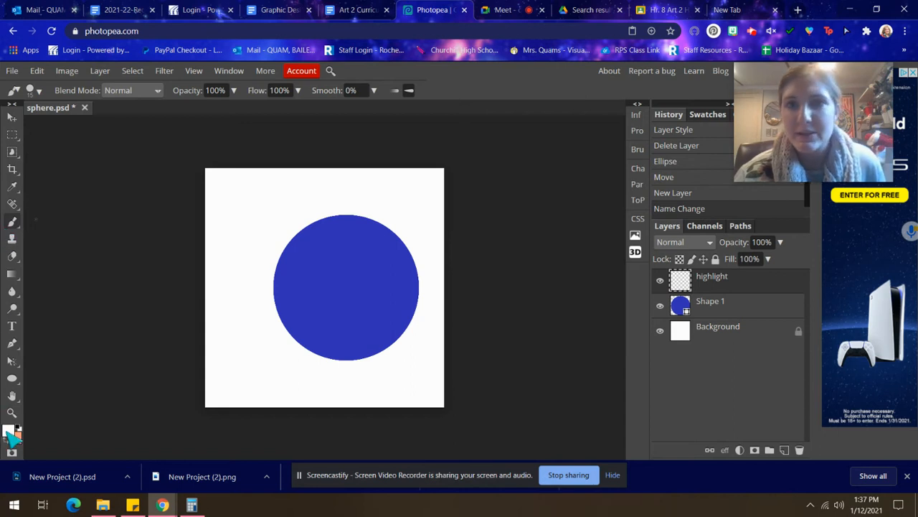
left_click(33, 91)
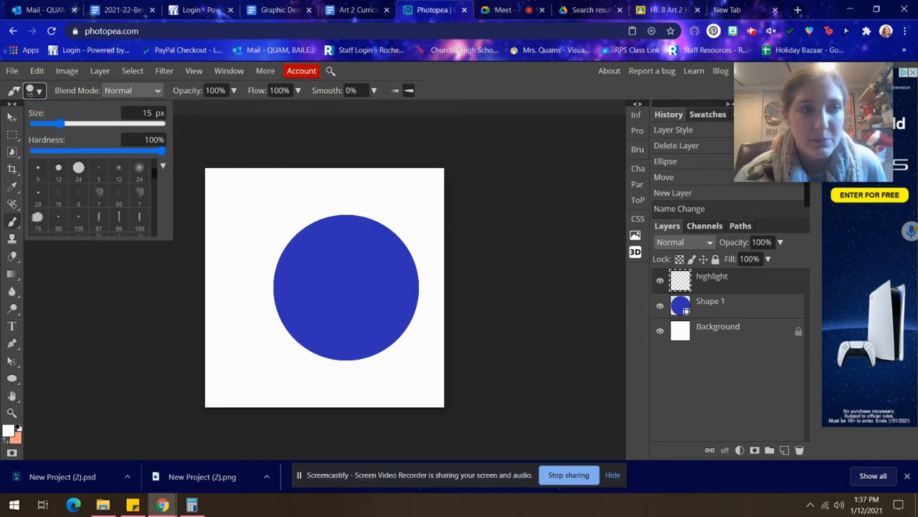
left_click(80, 171)
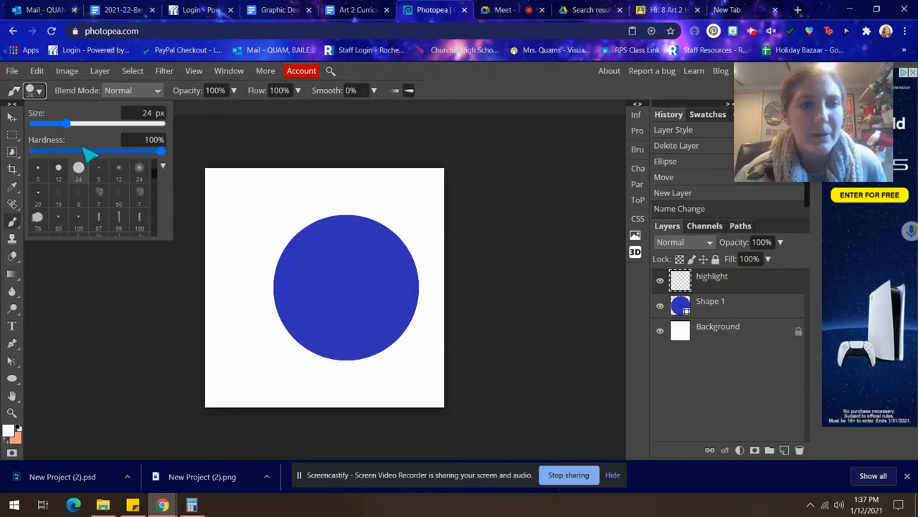
left_click_drag(67, 125, 84, 125)
left_click_drag(159, 150, 104, 151)
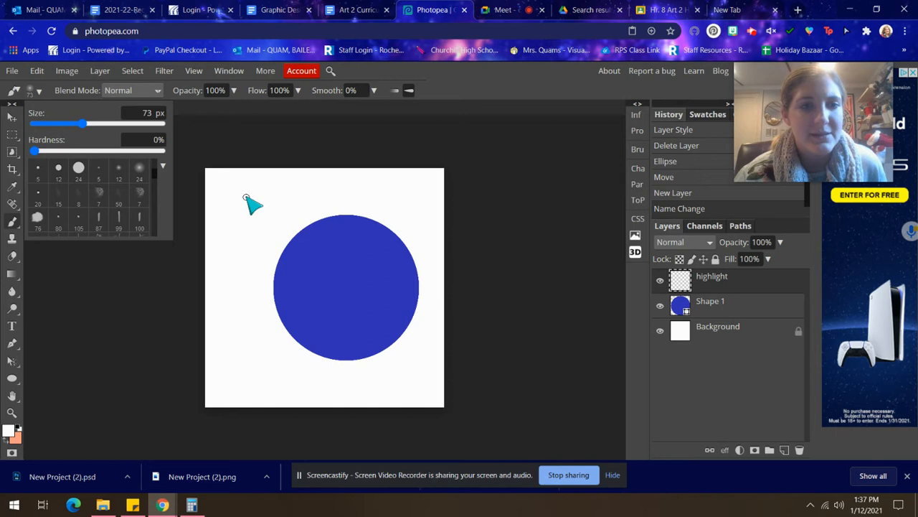
left_click_drag(83, 123, 126, 124)
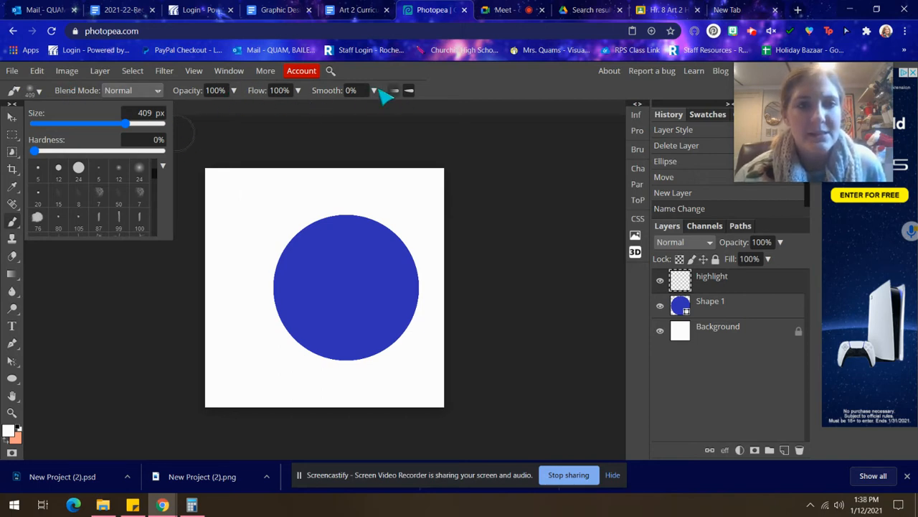
left_click(79, 93)
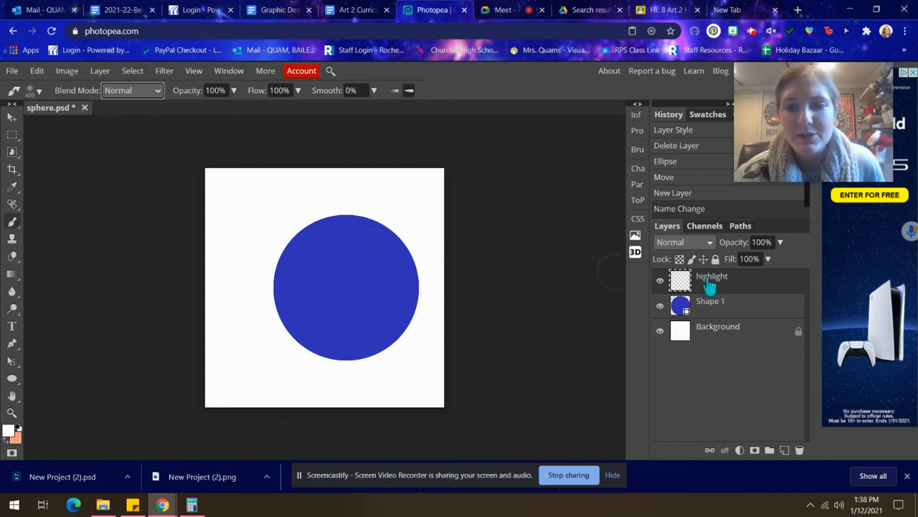
left_click(378, 250)
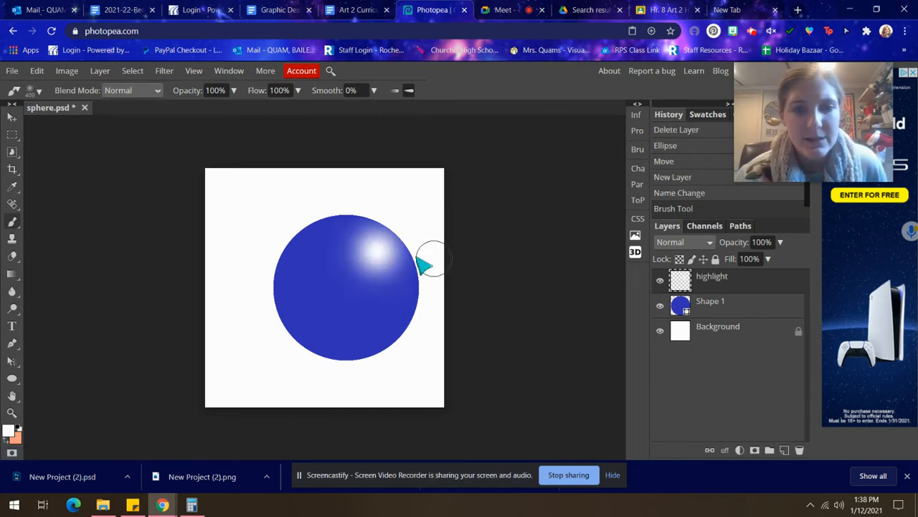
- Try a second soft white dab over the highlight and undo it
left_click(375, 257)
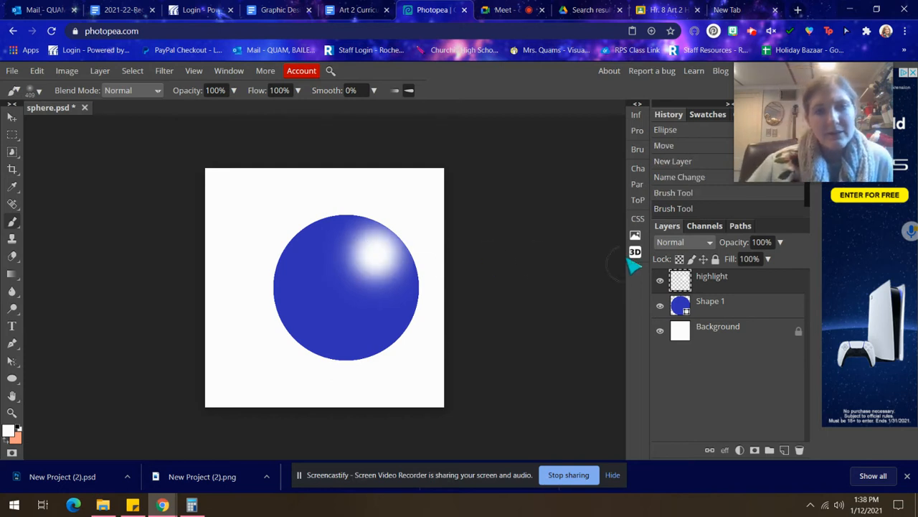
key("ctrl+z")
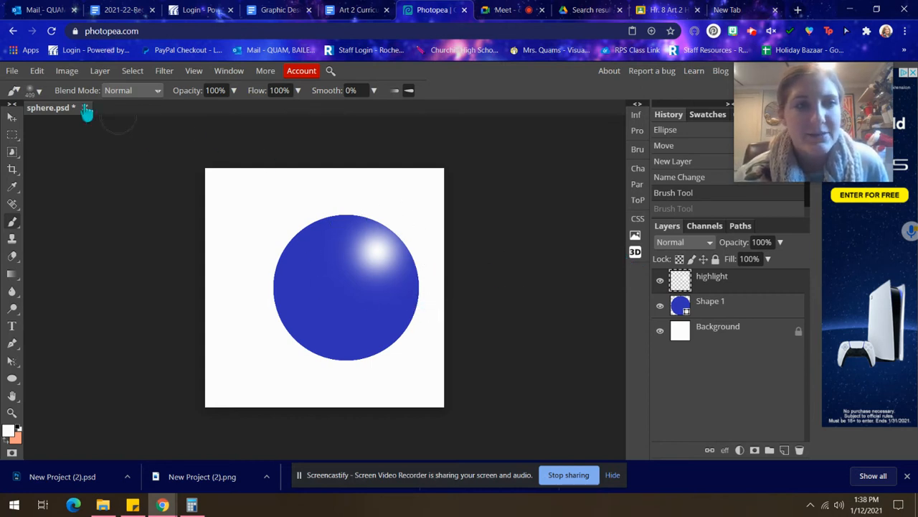
- Try a hard-edged white dab at 97% hardness on the circle's lower left, undo it, and return the hardness to 0%
left_click(35, 91)
left_click_drag(34, 151, 158, 150)
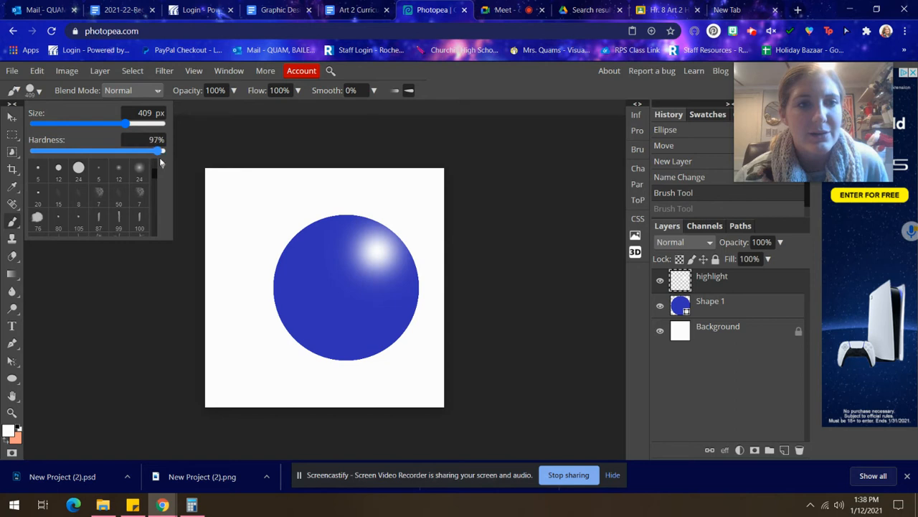
left_click(328, 304)
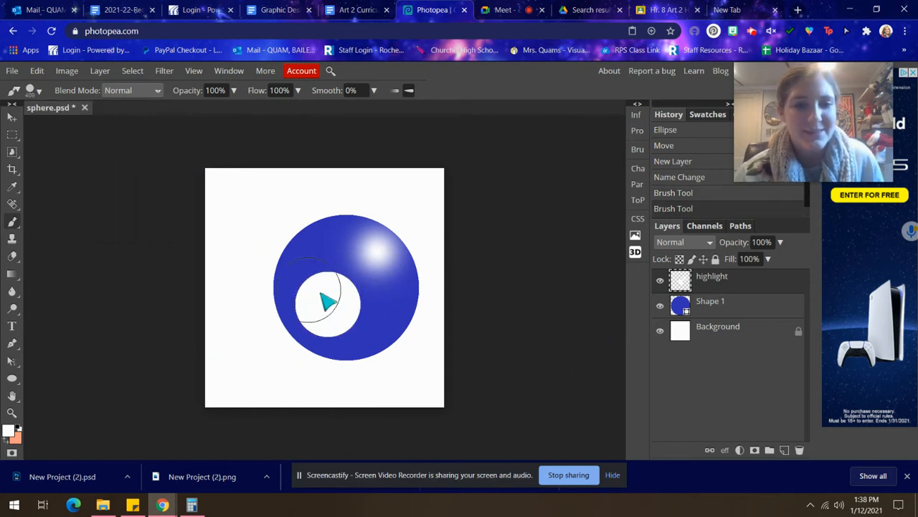
key("ctrl+z")
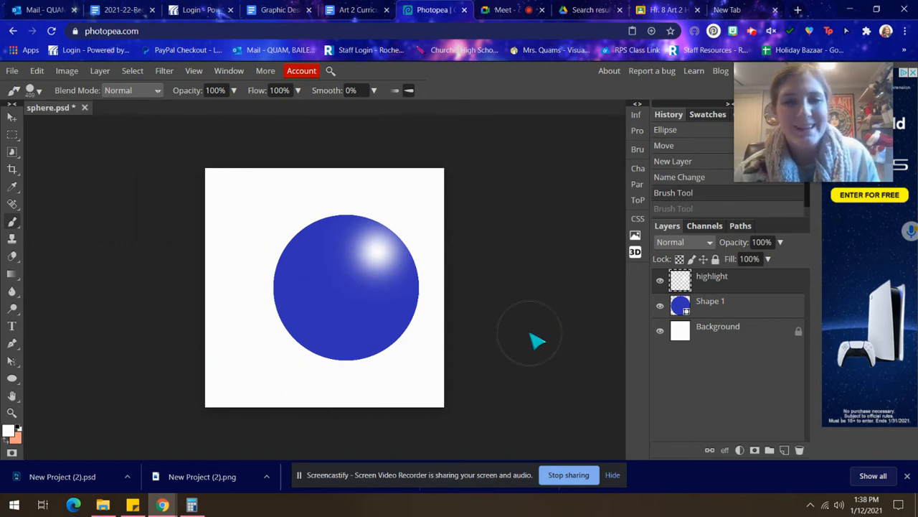
left_click(40, 92)
left_click_drag(157, 150, 24, 148)
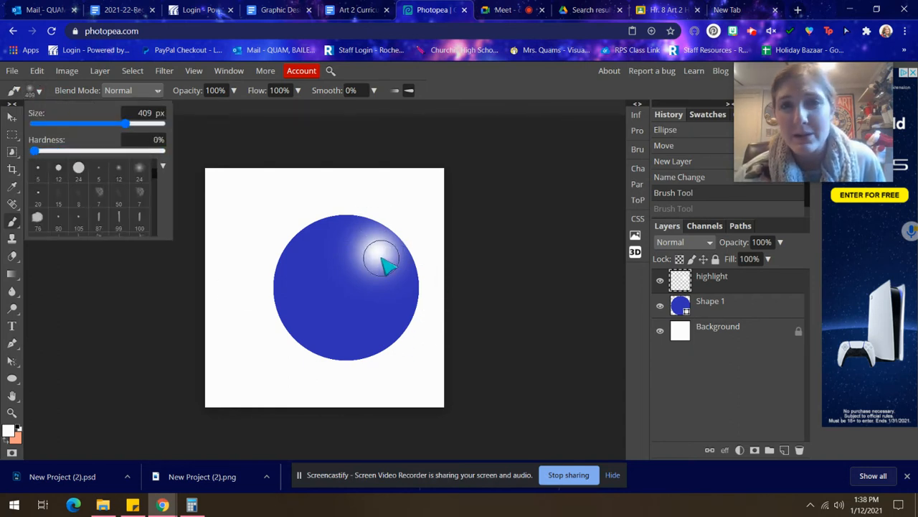
left_click(51, 86)
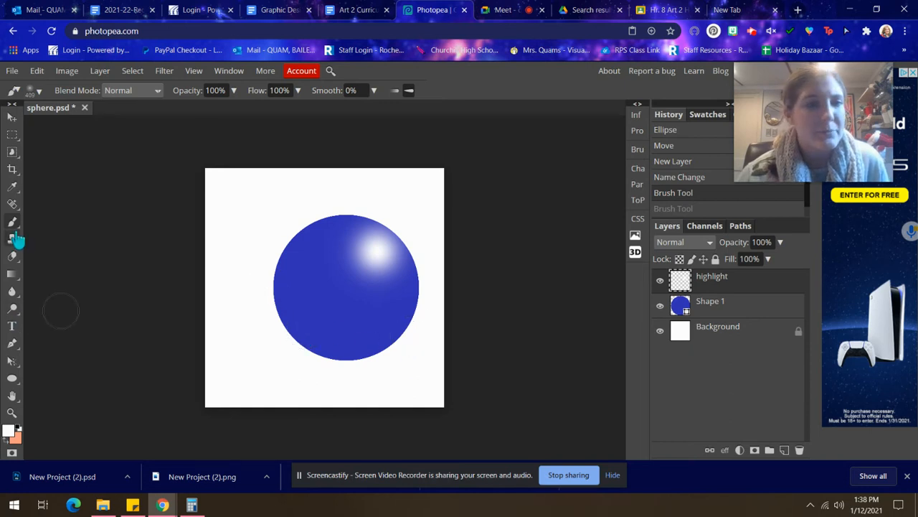
- Draw a small light bulb with radiating rays above the circle's upper right using a black (000000) 11 px brush
left_click(32, 91)
left_click_drag(126, 125, 79, 125)
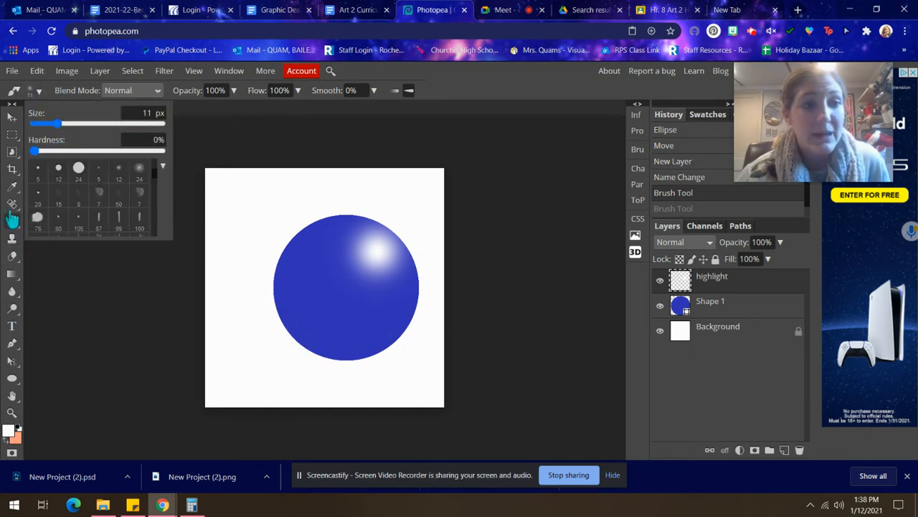
left_click(7, 431)
left_click_drag(213, 251, 257, 333)
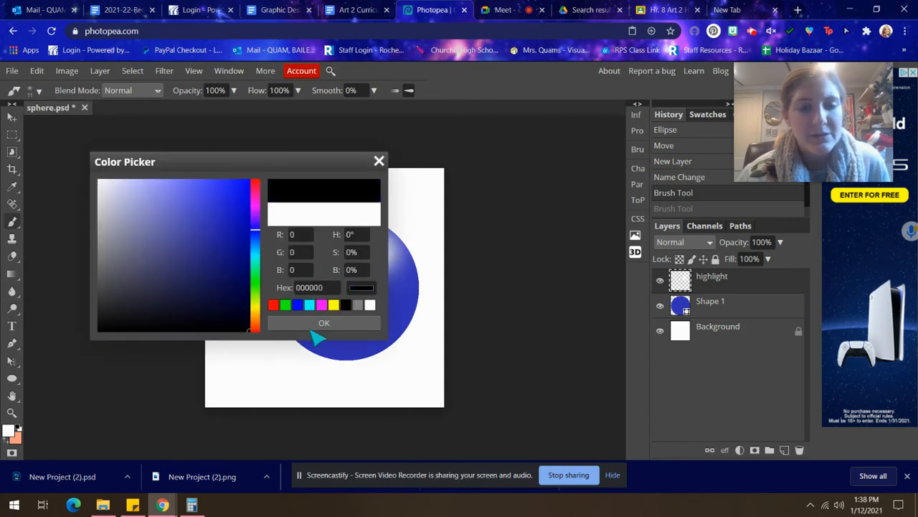
left_click(316, 323)
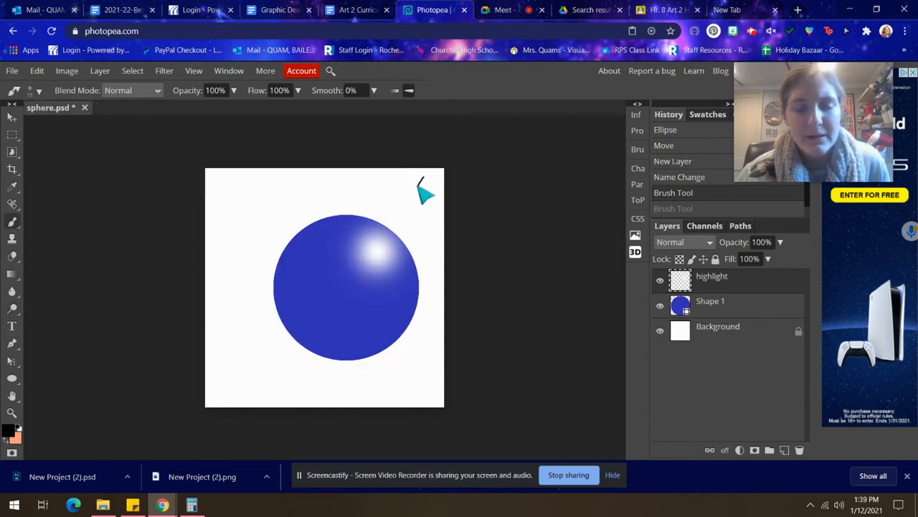
mouse_move(410, 204)
left_mouse_down()
mouse_move(429, 204)
mouse_move(427, 179)
mouse_move(379, 200)
mouse_move(418, 237)
mouse_move(431, 238)
left_mouse_up()
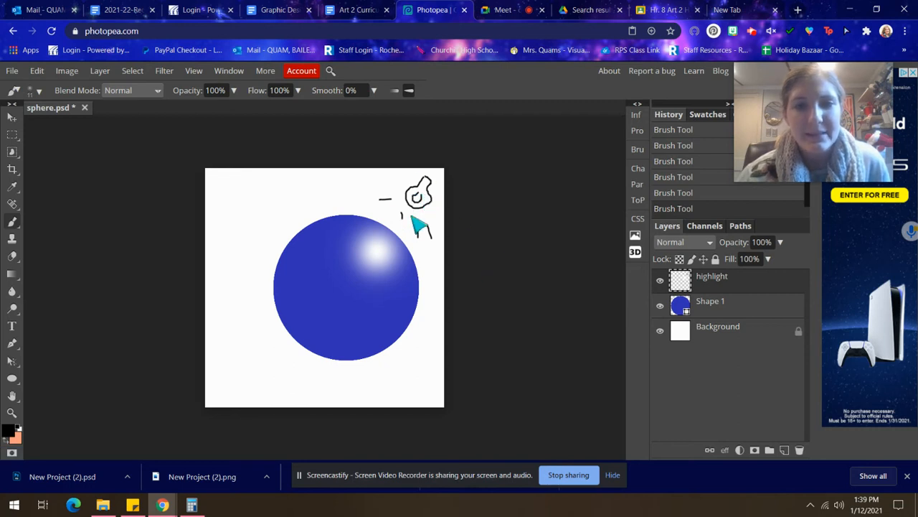
left_click_drag(391, 204, 395, 210)
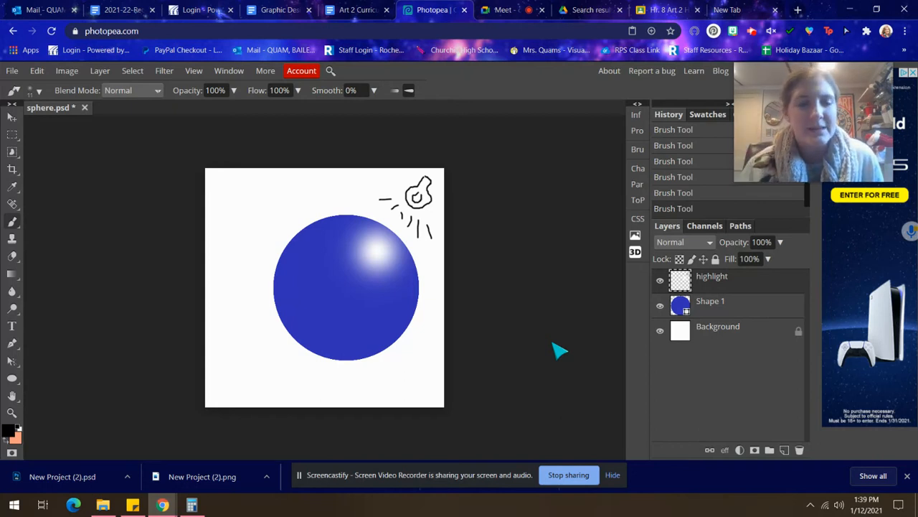
- Add a new layer above the highlight layer and name it shadow
left_click(785, 450)
double_click(708, 278)
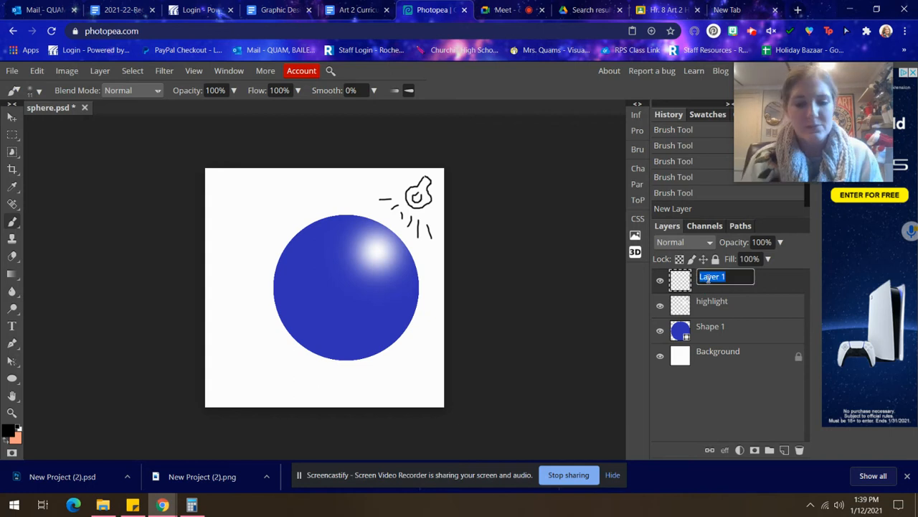
left_click(765, 292)
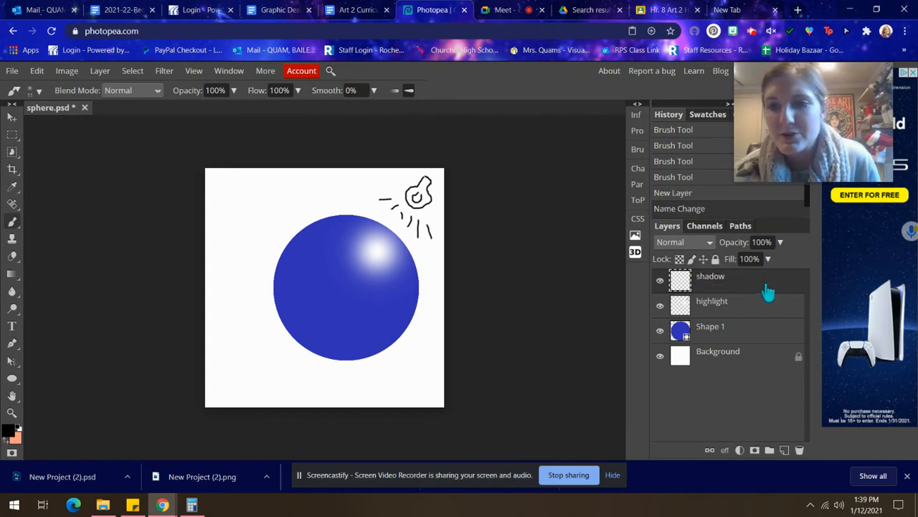
- Keep the brush color black (000000) and enlarge the brush to 412 px at 0% hardness
left_click(9, 432)
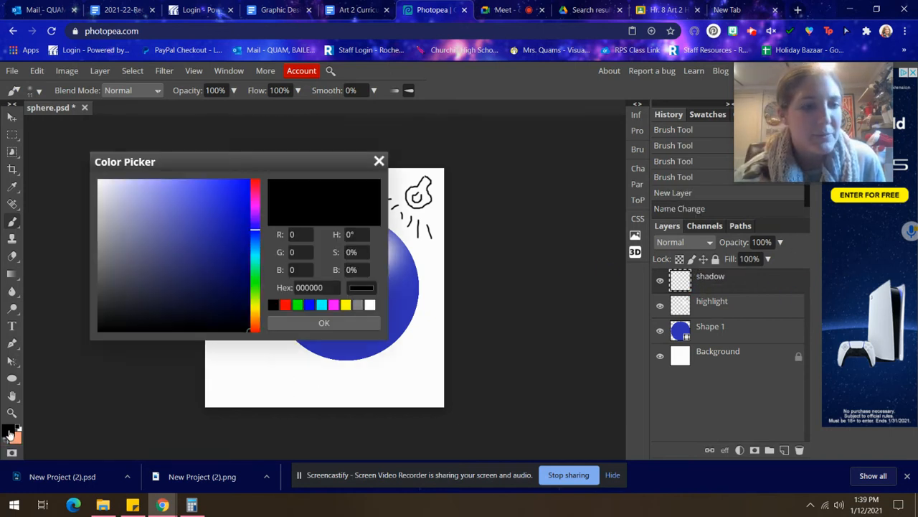
left_click(304, 324)
left_click(34, 92)
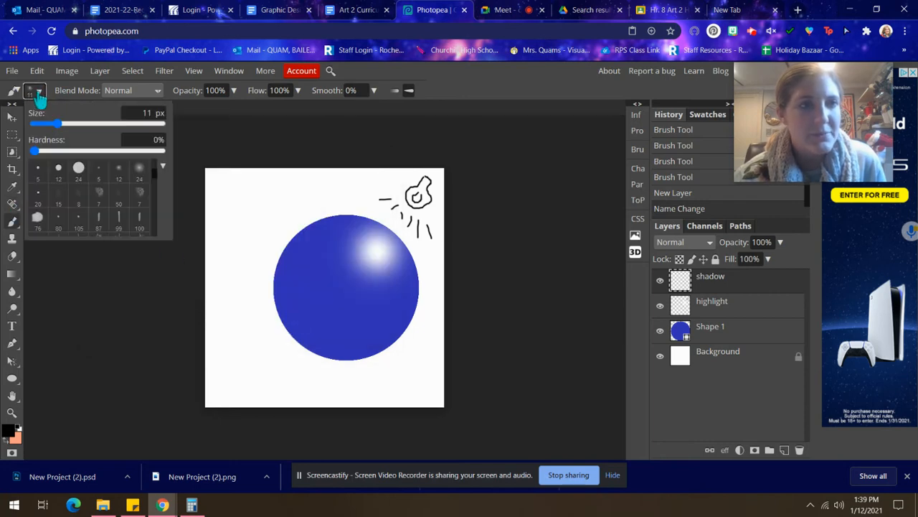
left_click_drag(56, 122, 112, 123)
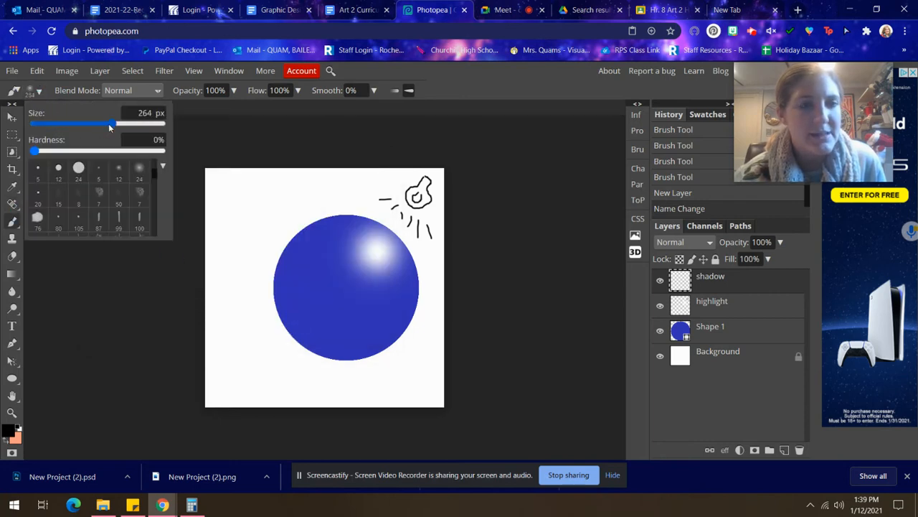
left_click_drag(114, 125, 127, 128)
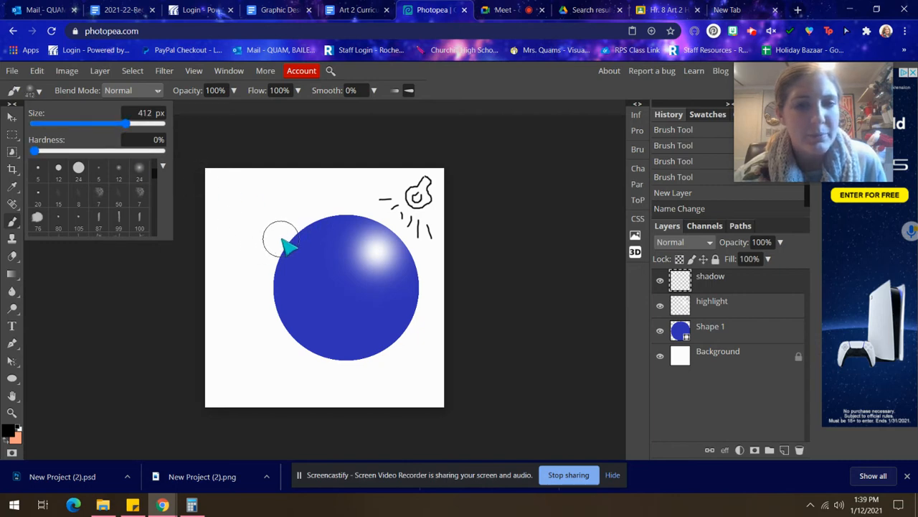
- Try a broad soft black stroke along the circle's left and lower edge on the shadow layer and undo it
mouse_move(300, 243)
left_mouse_down()
mouse_move(276, 283)
mouse_move(286, 325)
mouse_move(353, 357)
left_mouse_up()
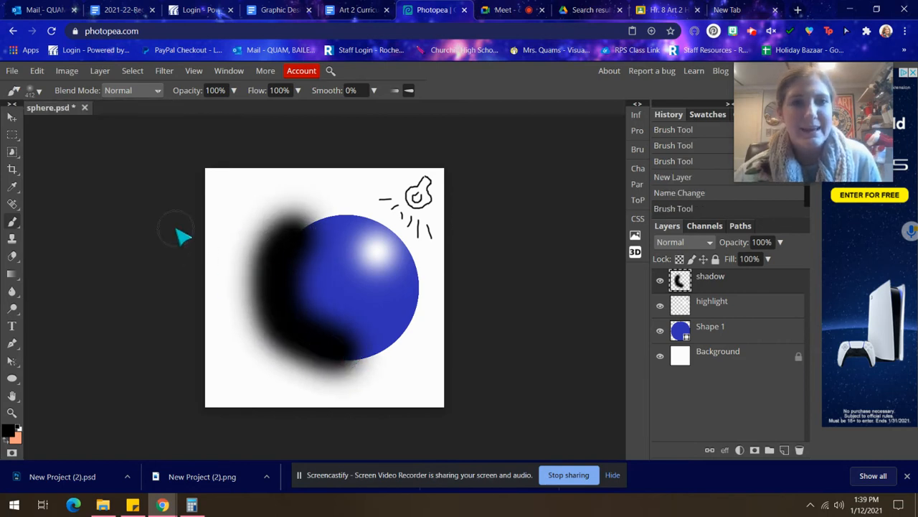
key("ctrl+z")
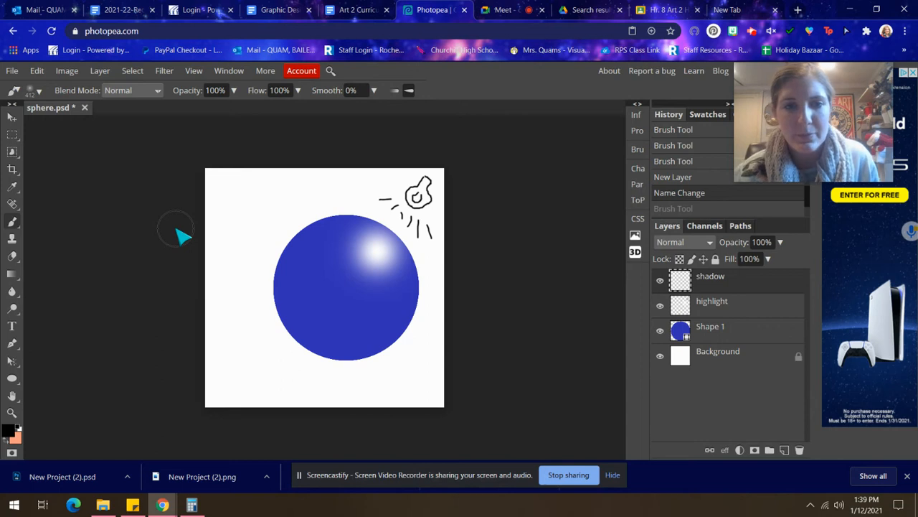
- Select the blue circle on the Shape 1 layer with the Magic Wand
left_click(719, 339)
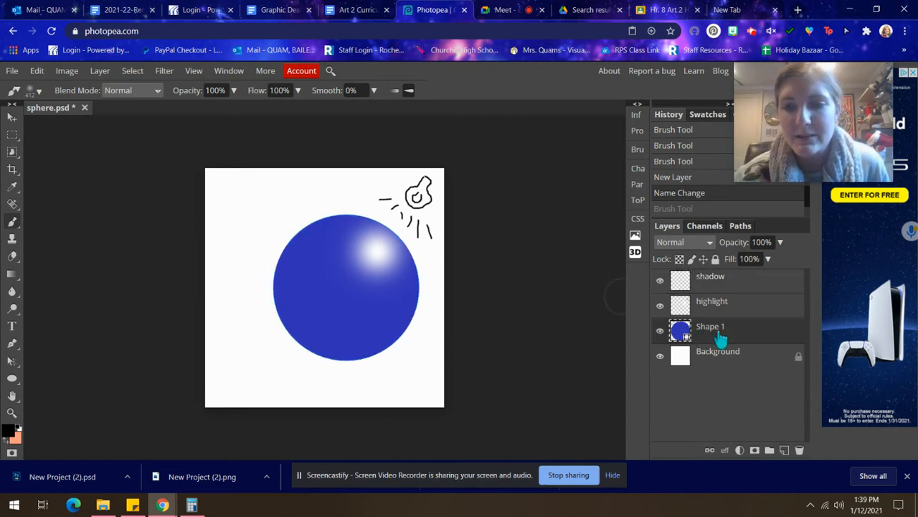
right_click(12, 153)
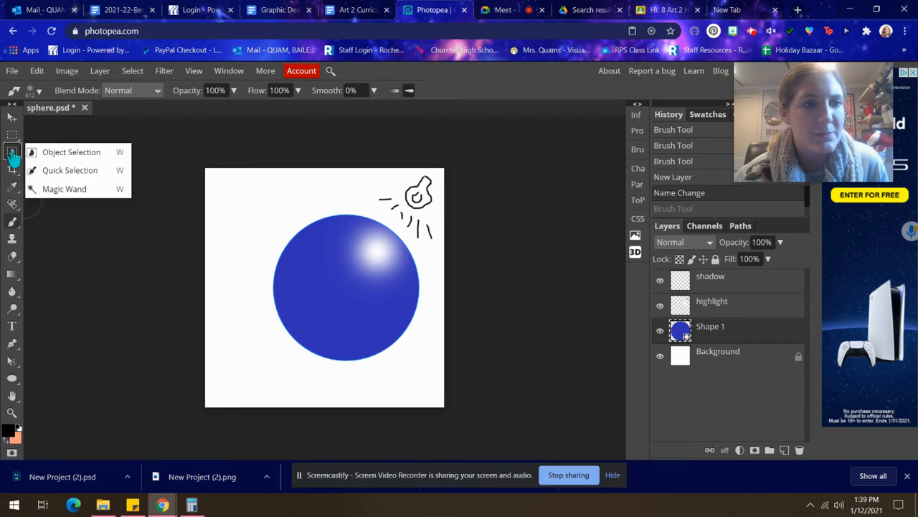
left_click(56, 189)
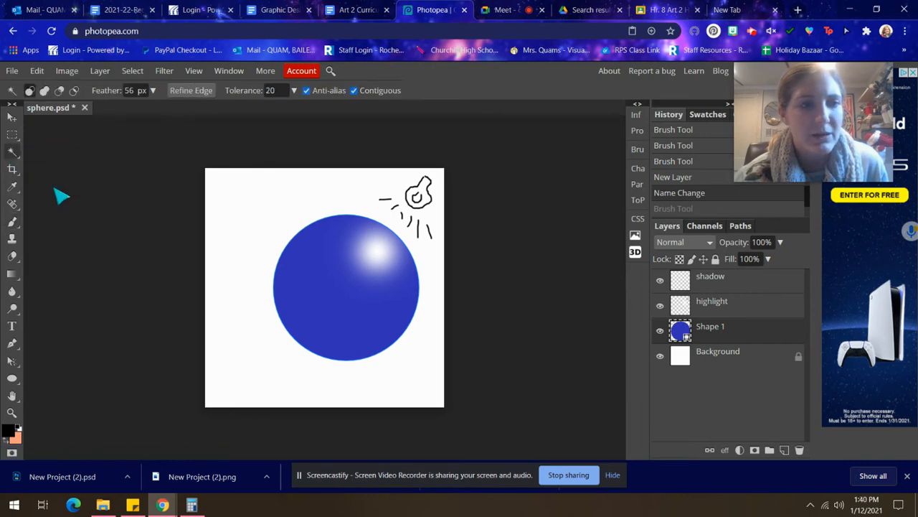
left_click(351, 308)
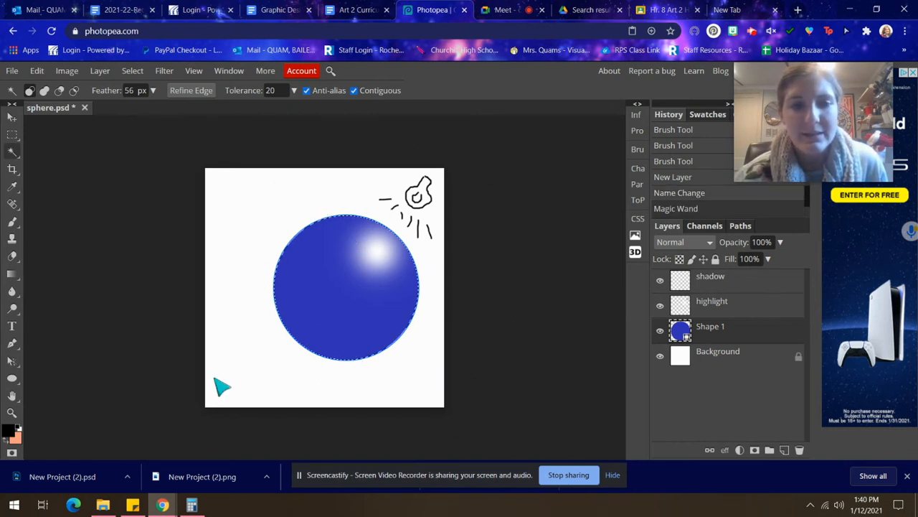
- Try to paint black inside the selected circle on the Shape 1 layer
left_click(11, 223)
left_click(274, 313)
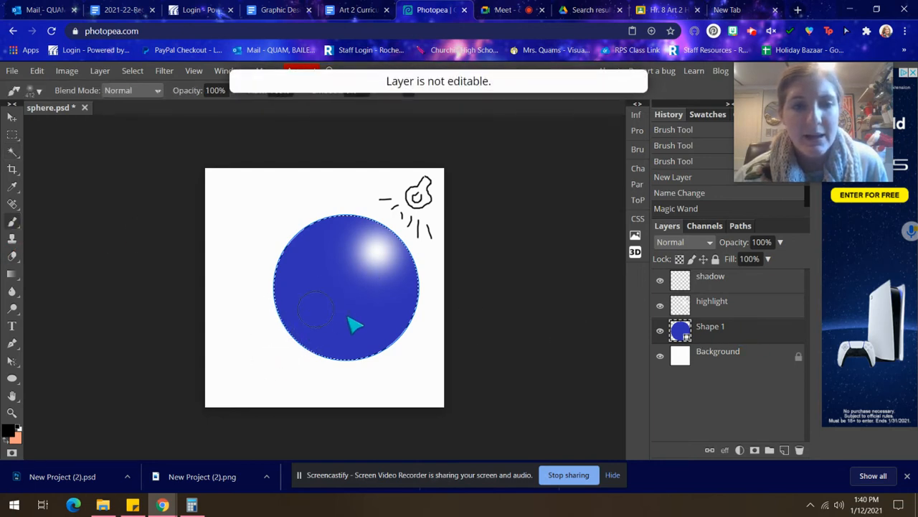
left_click(316, 327)
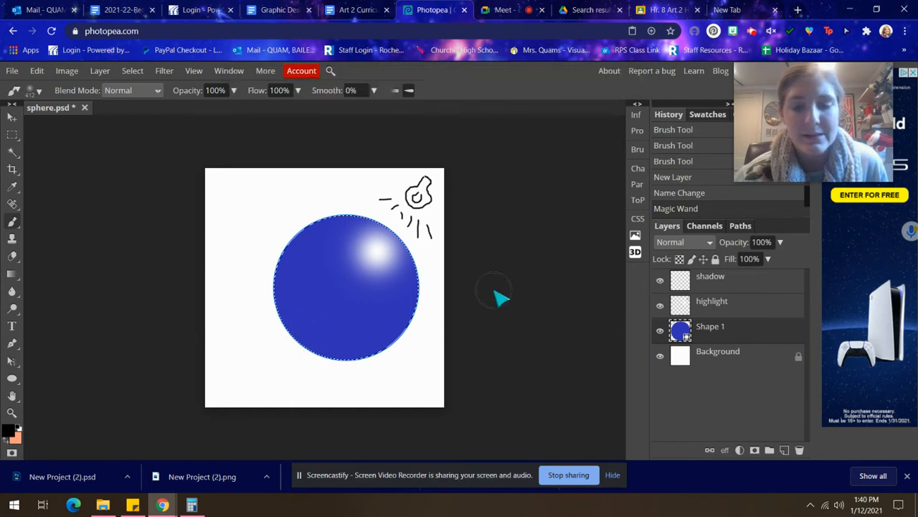
- Rasterize the Shape 1 layer
right_click(709, 337)
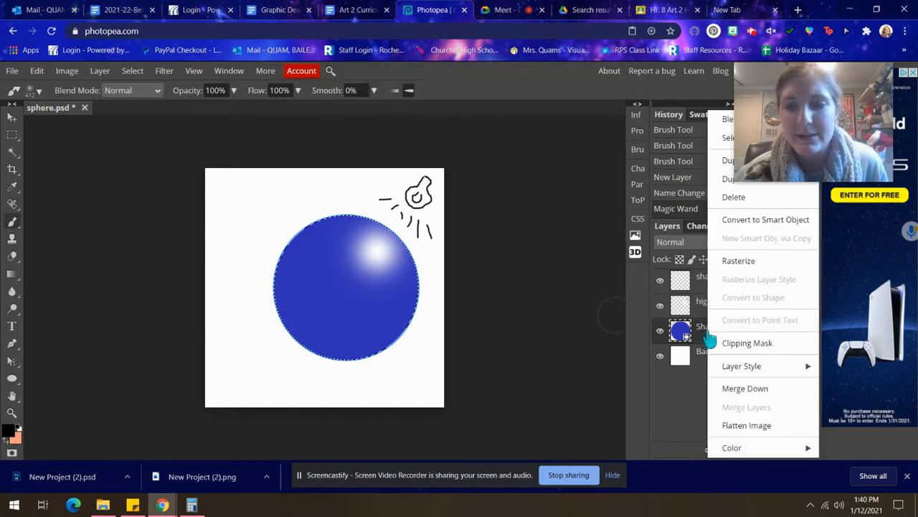
left_click(737, 262)
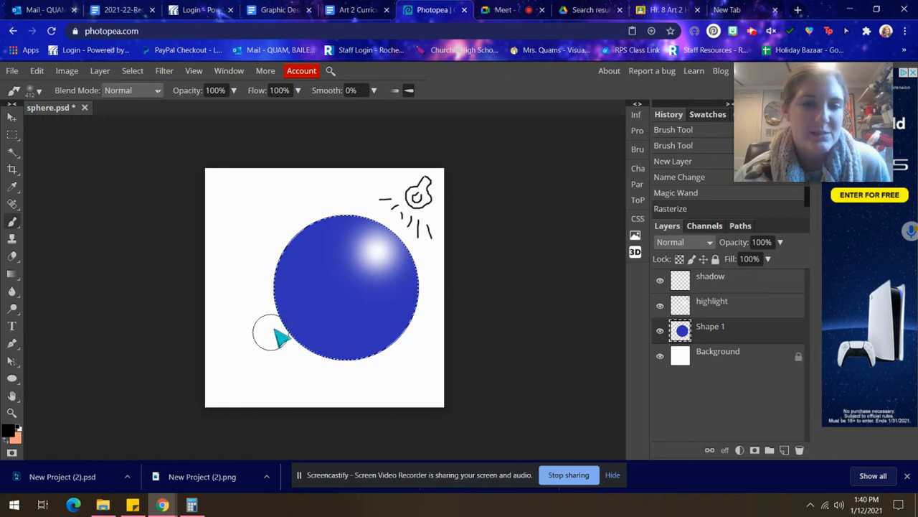
- Try broad black brush strokes across the selected circle on the Shape 1 layer and undo them
left_click_drag(268, 299, 442, 217)
mouse_move(381, 256)
left_mouse_down()
mouse_move(168, 387)
mouse_move(433, 303)
mouse_move(262, 328)
left_mouse_up()
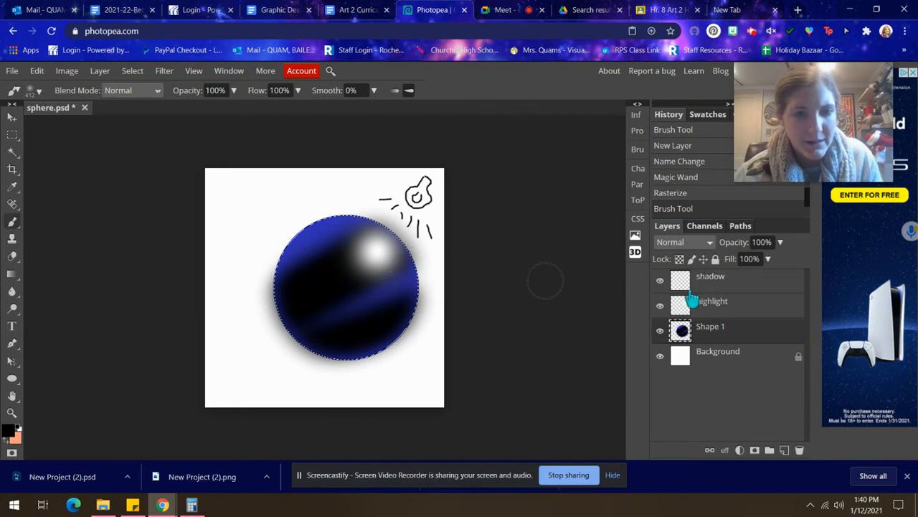
key("ctrl+z")
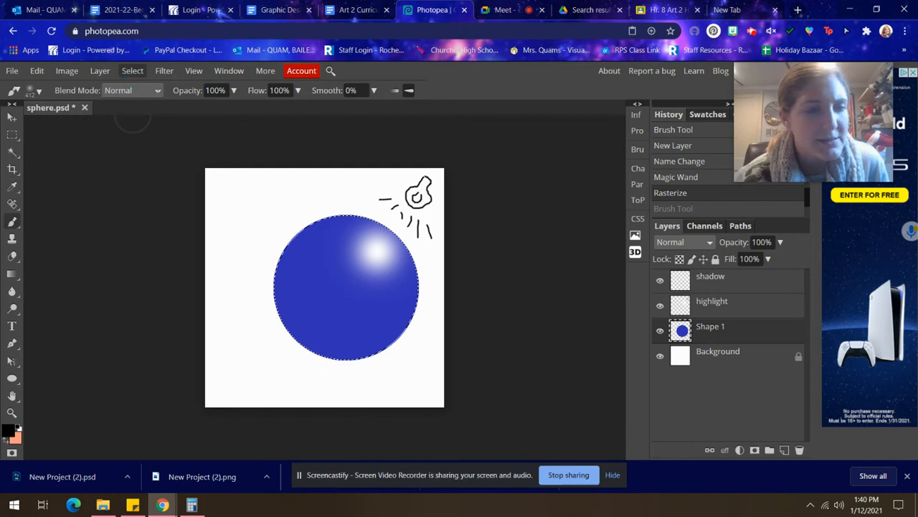
- Try a soft black stroke along the circle's left edge on the Shape 1 layer and undo it
left_click(12, 151)
left_click(132, 70)
left_click(133, 71)
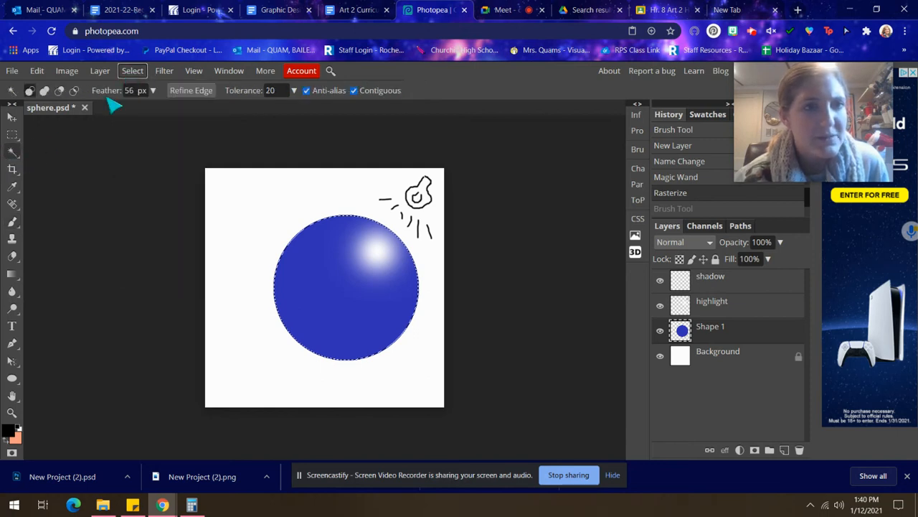
left_click(13, 222)
mouse_move(298, 256)
left_mouse_down()
mouse_move(264, 324)
mouse_move(265, 285)
left_mouse_up()
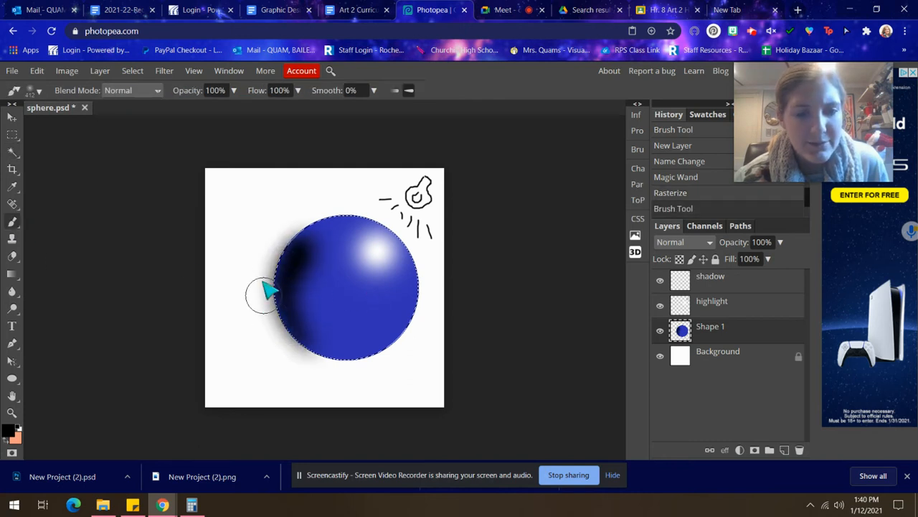
left_click(36, 70)
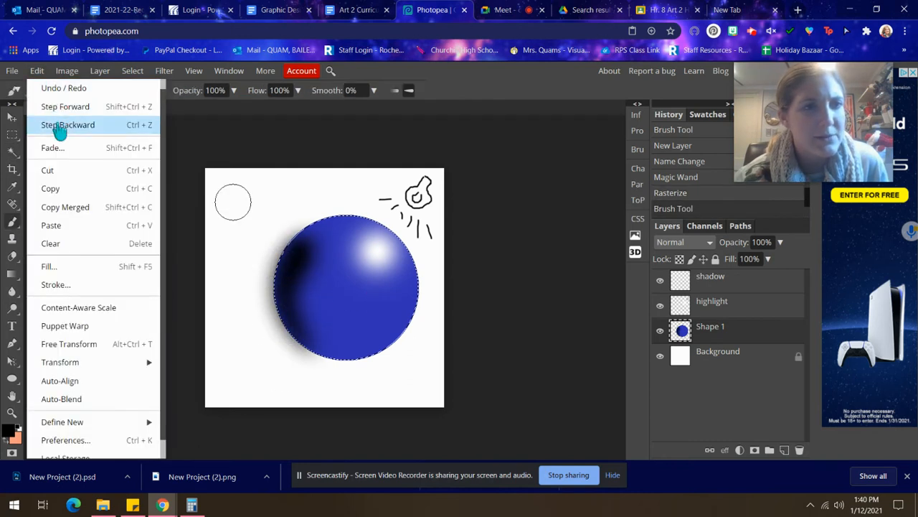
left_click(61, 126)
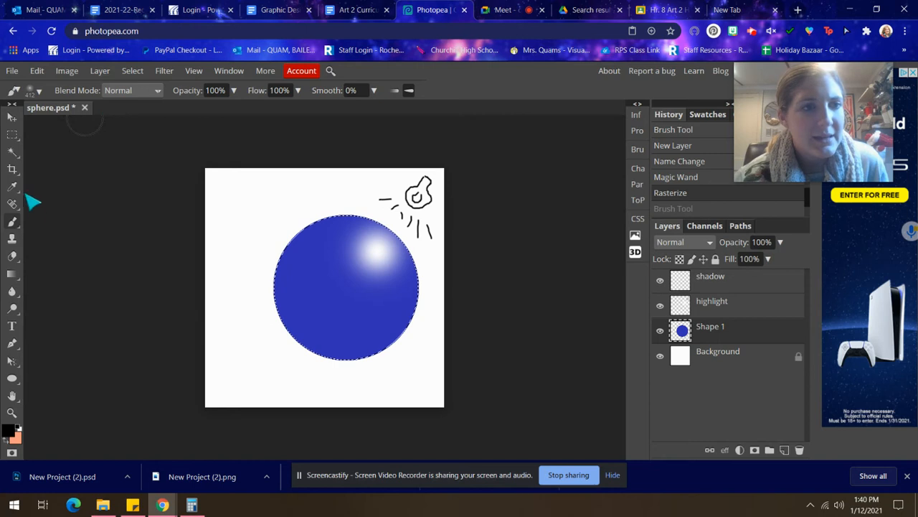
- Set the Magic Wand's feather to 0 px
left_click(13, 152)
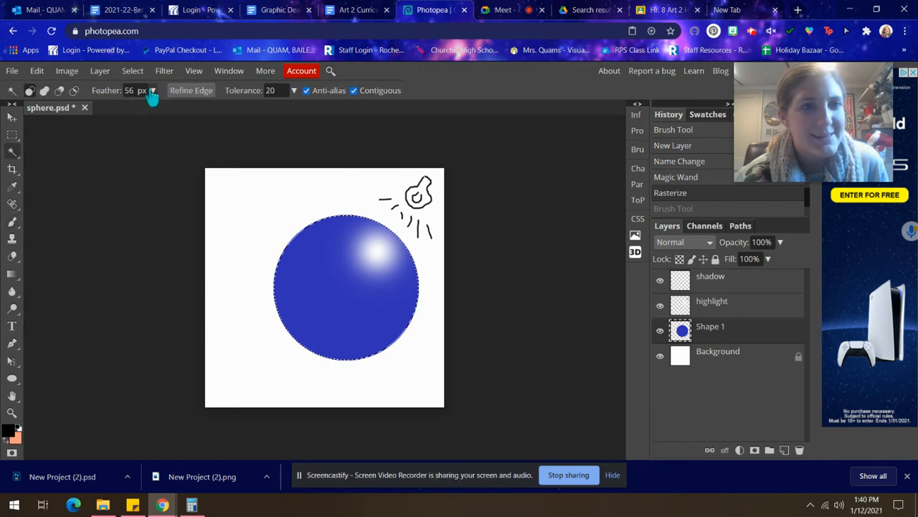
left_click(152, 91)
left_click_drag(152, 108, 66, 105)
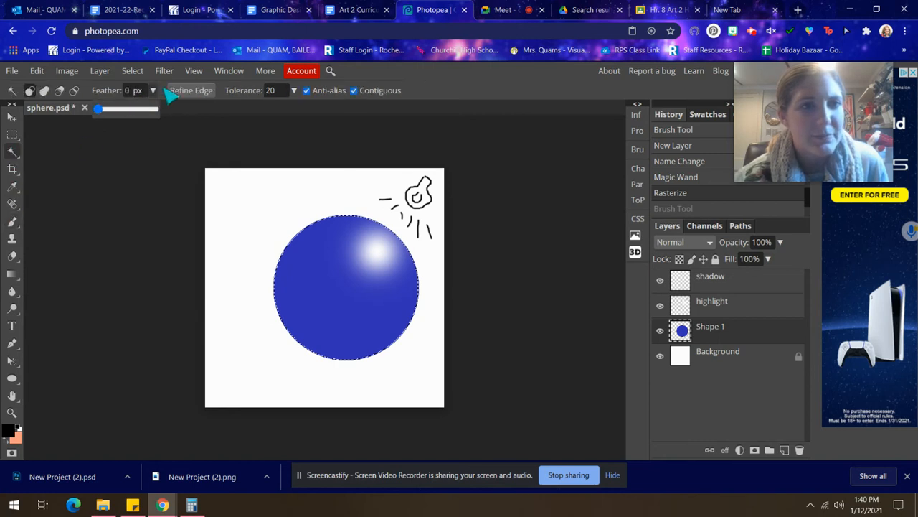
left_click(161, 90)
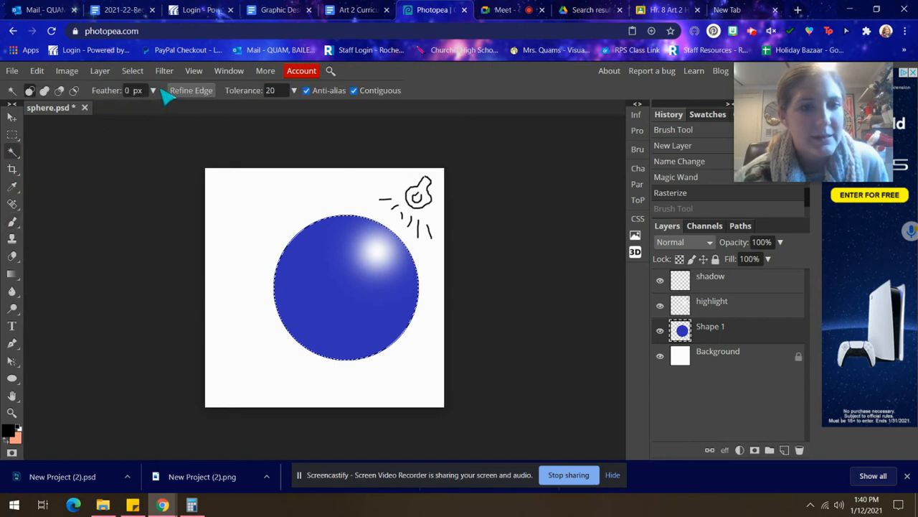
- Try a soft black stroke along the circle's upper-left edge on the shadow layer and undo it
left_click(724, 287)
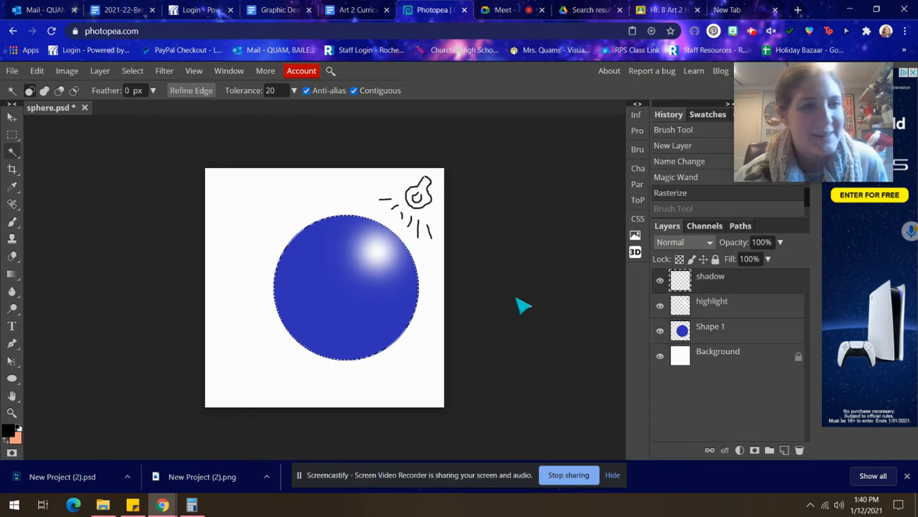
left_click(13, 226)
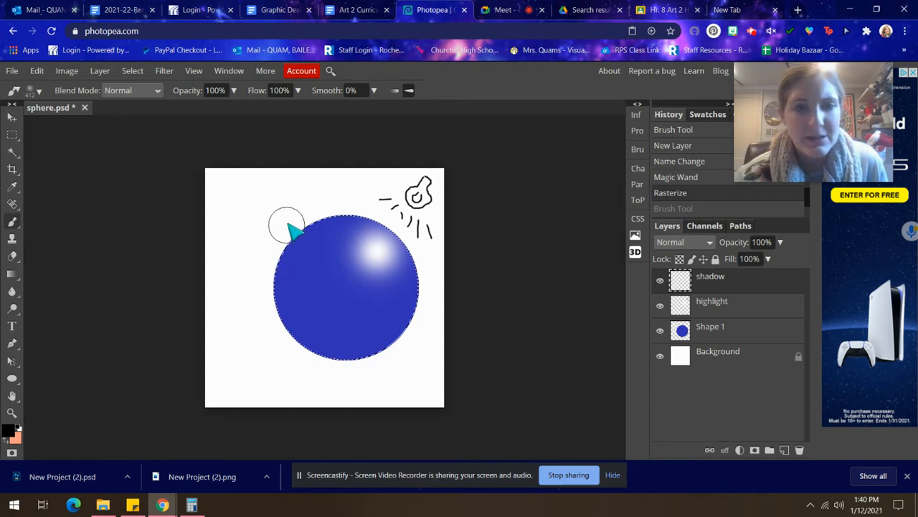
left_click_drag(294, 218, 271, 286)
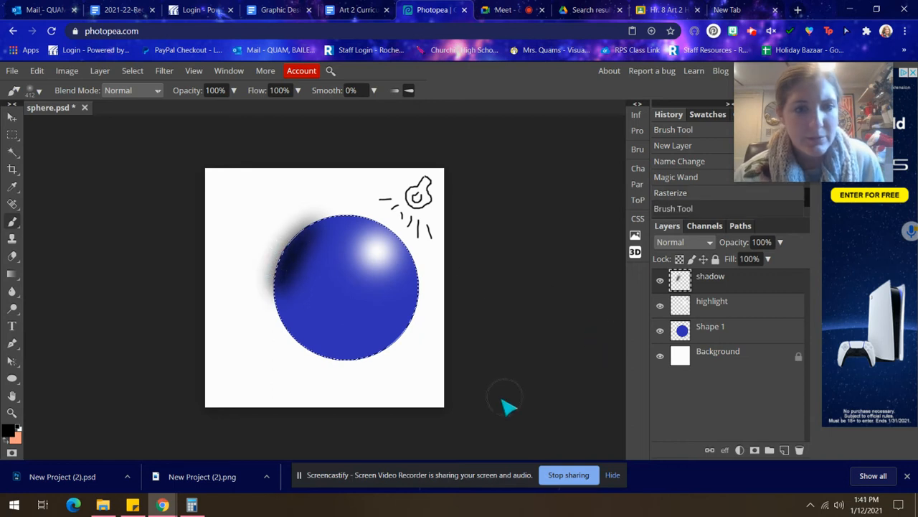
key("ctrl+z")
- Reselect the circle from the Shape 1 layer with the Magic Wand and ready the Brush tool on the shadow layer
left_click(710, 328)
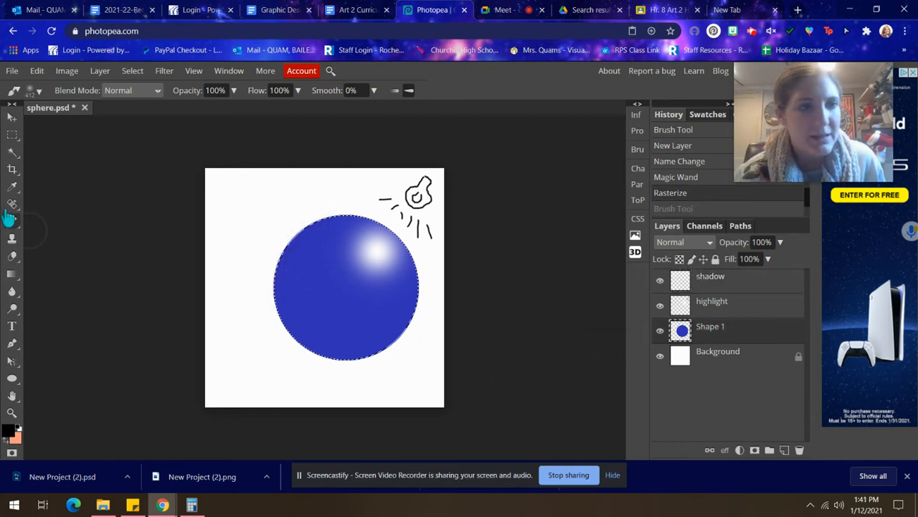
left_click(13, 152)
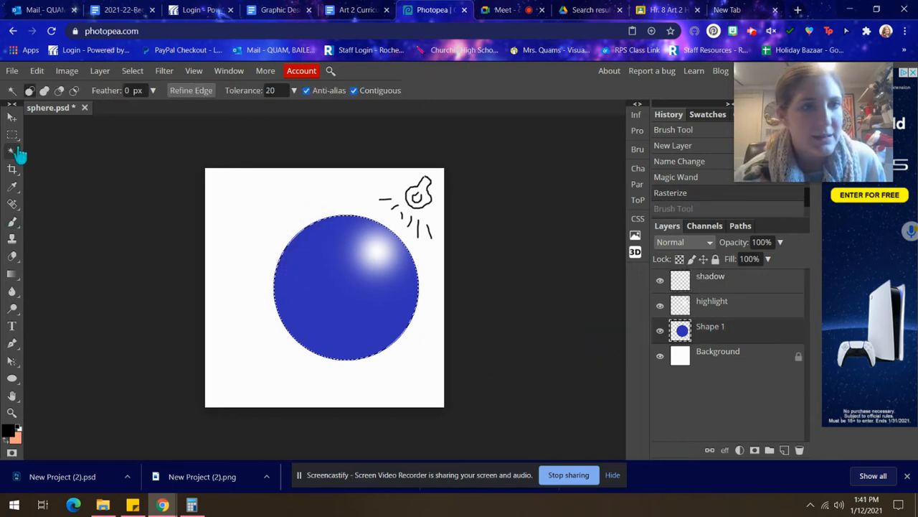
left_click(248, 305)
left_click(346, 274)
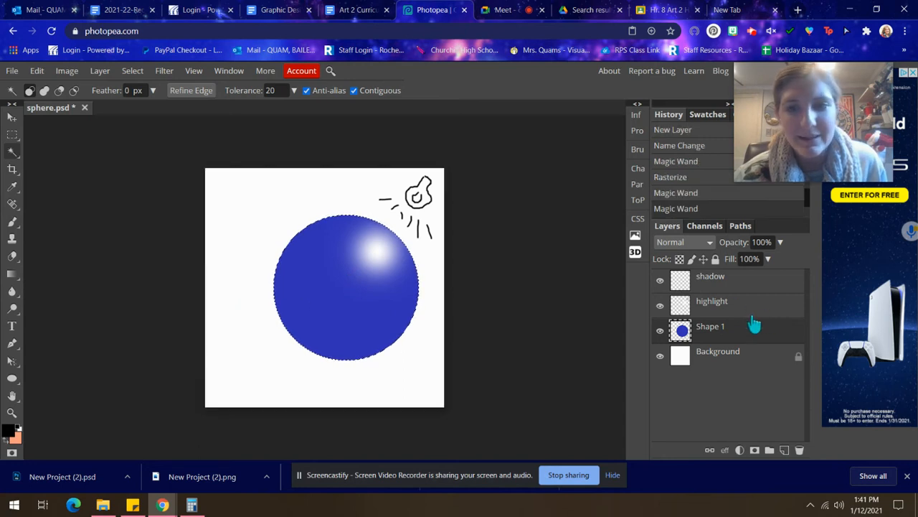
left_click(730, 286)
left_click(12, 222)
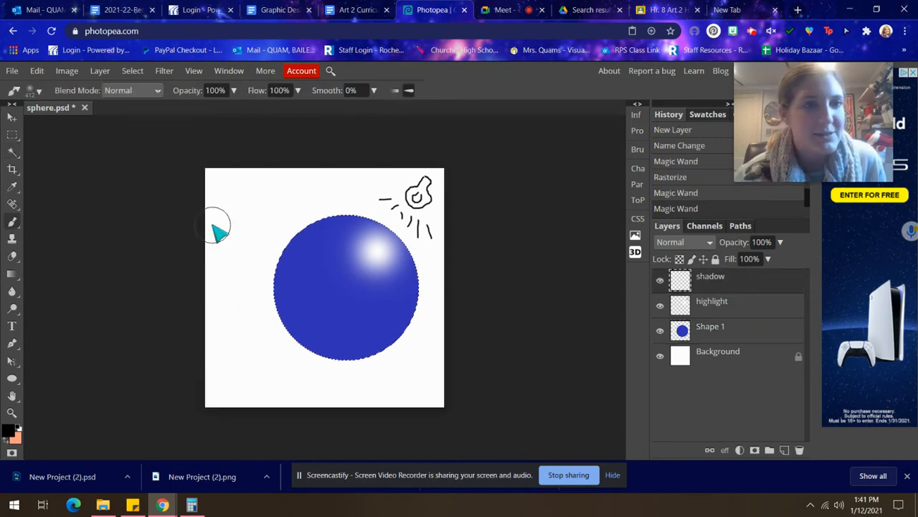
- Try soft black shading strokes along the circle's left and lower edges on the shadow layer and undo them
mouse_move(289, 224)
left_mouse_down()
mouse_move(266, 260)
mouse_move(262, 295)
mouse_move(284, 335)
mouse_move(332, 365)
mouse_move(380, 365)
mouse_move(424, 349)
mouse_move(432, 333)
left_mouse_up()
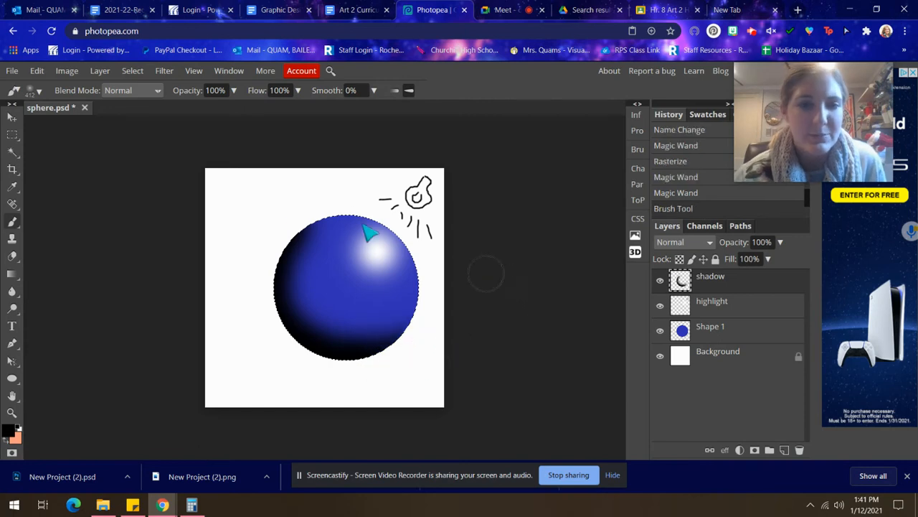
mouse_move(281, 246)
left_mouse_down()
mouse_move(280, 318)
mouse_move(329, 372)
mouse_move(404, 360)
mouse_move(544, 273)
left_mouse_up()
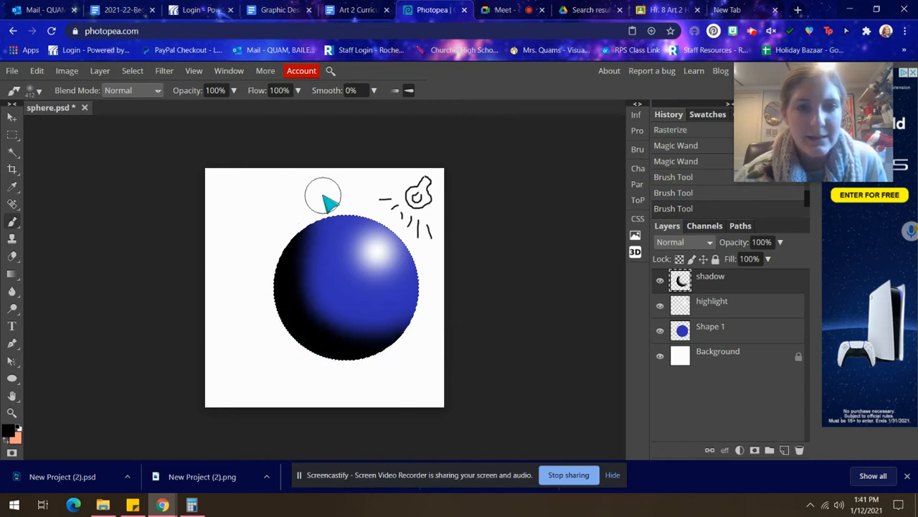
left_click_drag(262, 293, 289, 215)
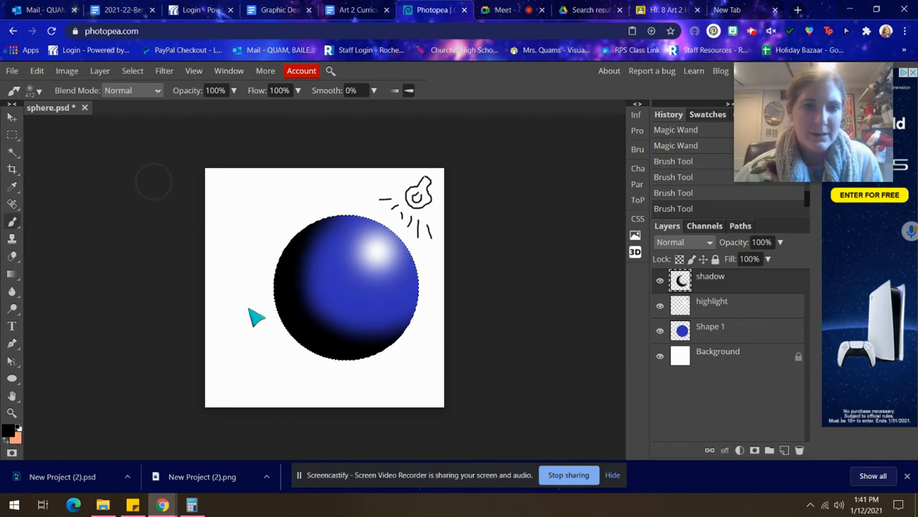
key("ctrl+z")
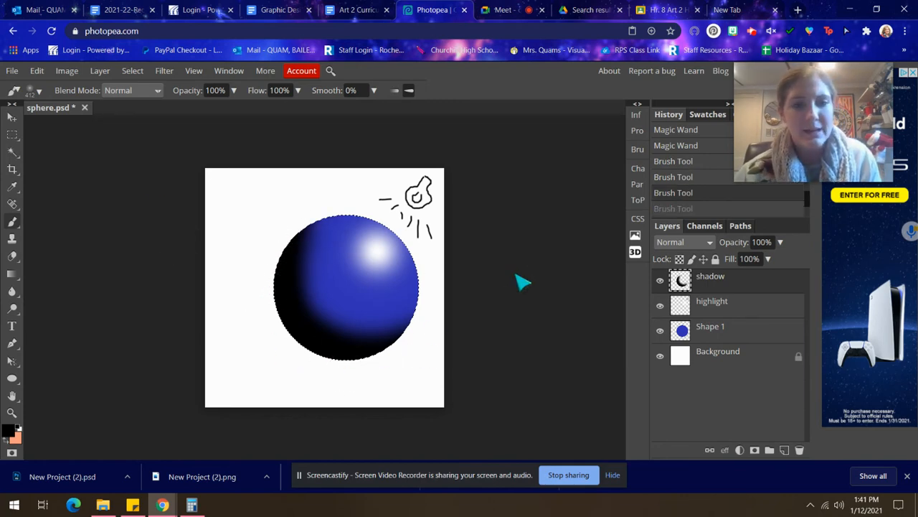
key("ctrl+z")
key("ctrl+z")
key("ctrl+z")
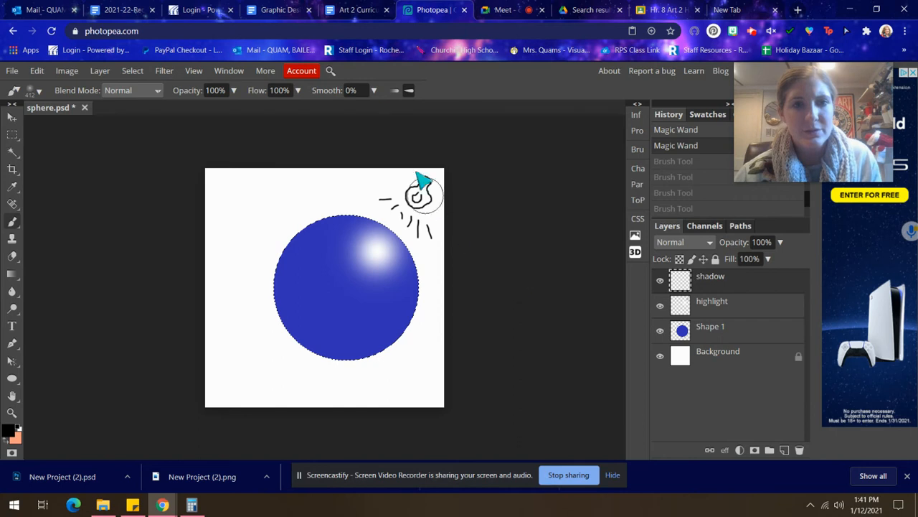
- Set the brush smoothing to 39% and paint a soft black crescent along the circle's left and lower edges on the shadow layer
left_click(374, 91)
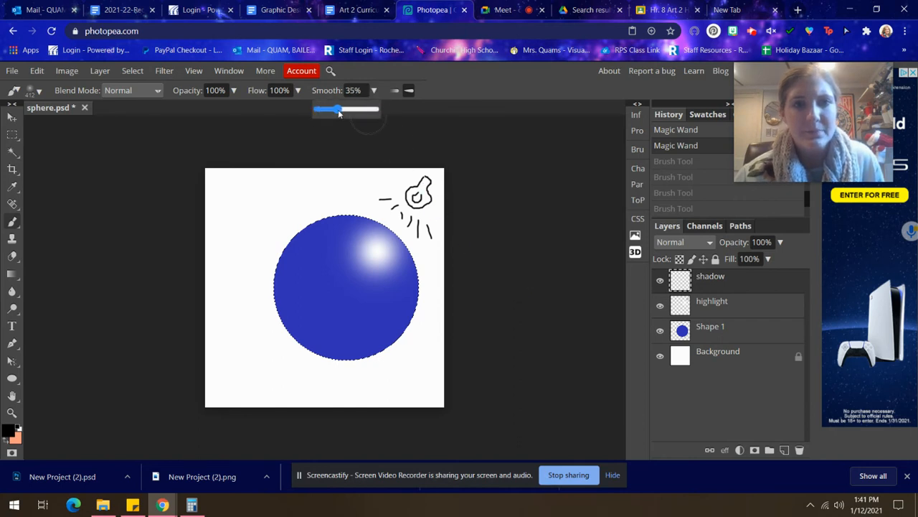
left_click_drag(340, 111, 343, 111)
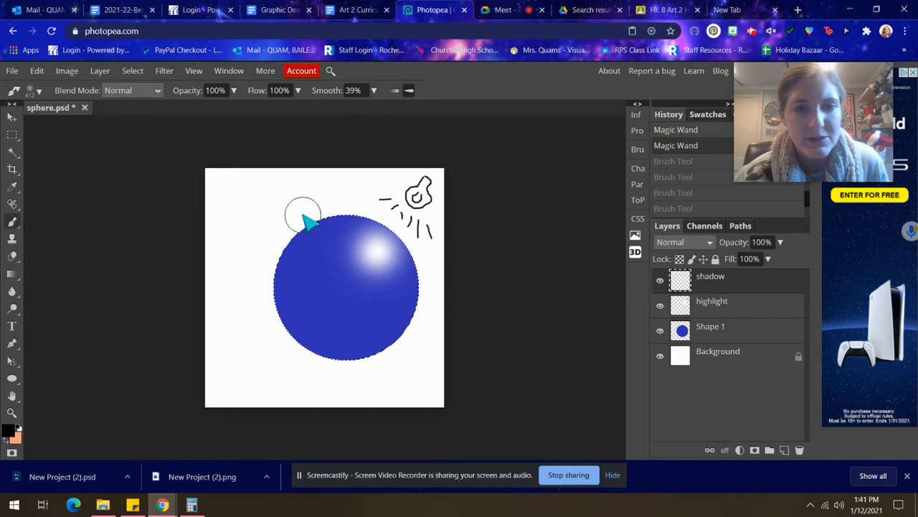
mouse_move(302, 218)
left_mouse_down()
mouse_move(271, 262)
mouse_move(271, 330)
mouse_move(332, 366)
mouse_move(361, 366)
mouse_move(452, 325)
mouse_move(261, 256)
mouse_move(291, 332)
mouse_move(334, 359)
mouse_move(406, 349)
mouse_move(483, 295)
mouse_move(518, 221)
left_mouse_up()
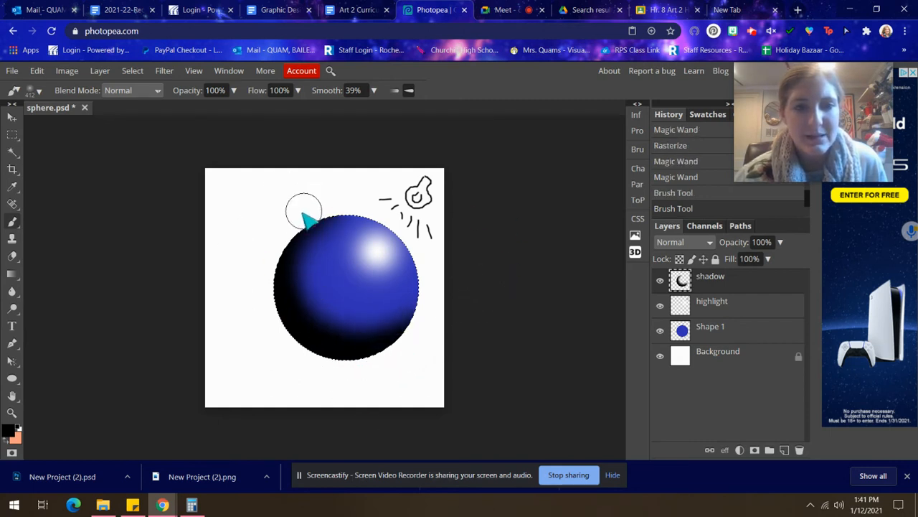
mouse_move(285, 251)
left_mouse_down()
mouse_move(285, 315)
mouse_move(301, 337)
mouse_move(355, 360)
mouse_move(387, 360)
mouse_move(466, 310)
left_mouse_up()
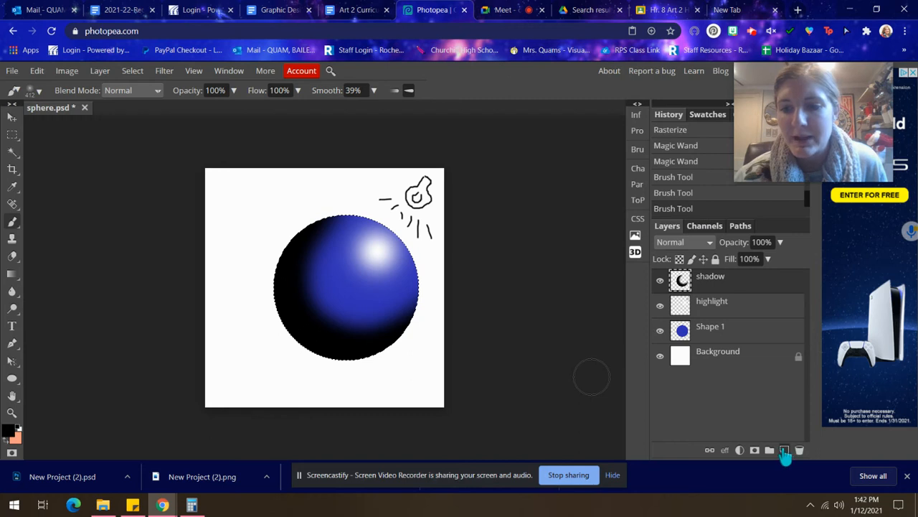
- Add a new layer above the shadow layer and name it midtone
left_click(785, 451)
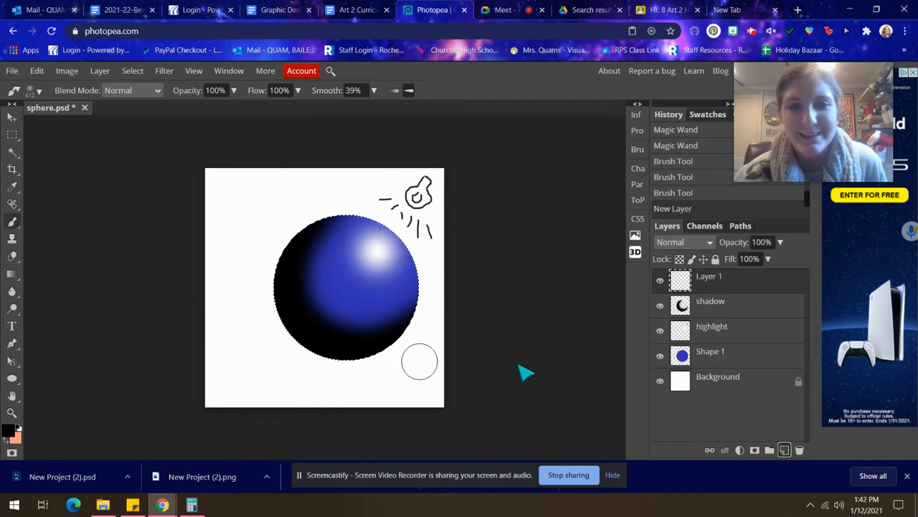
double_click(708, 283)
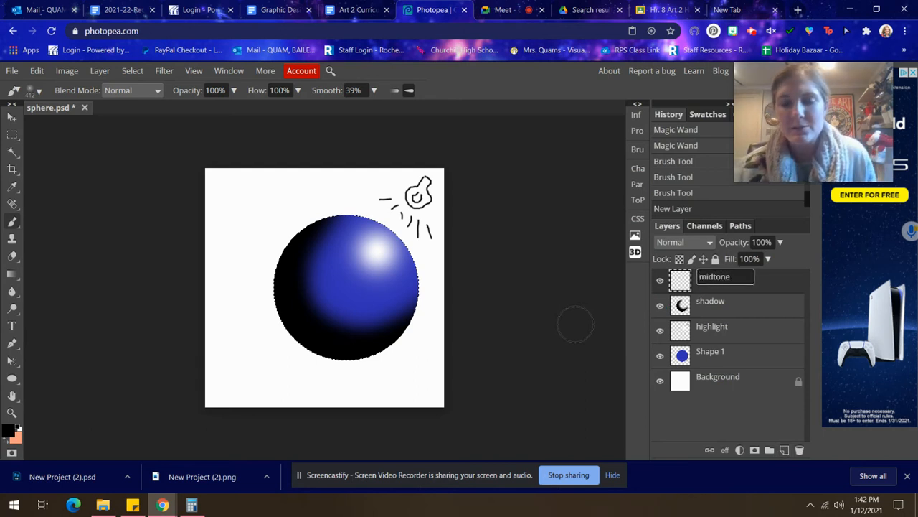
key("Return")
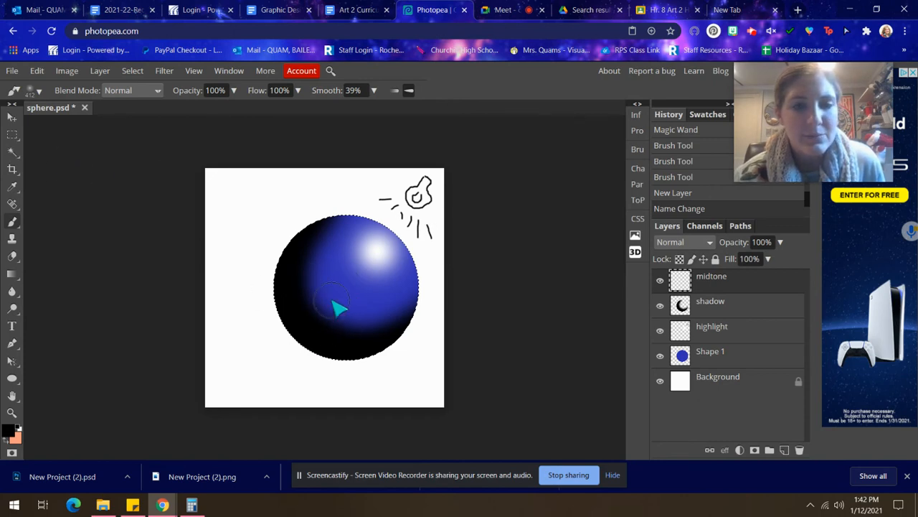
- Sample the circle's blue and set the foreground colour to the darker blue 292995
left_click(13, 187)
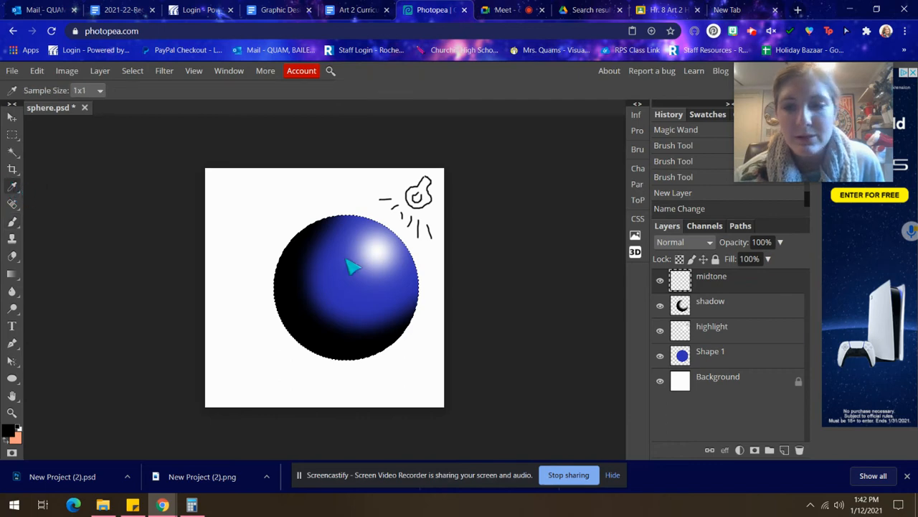
left_click(10, 431)
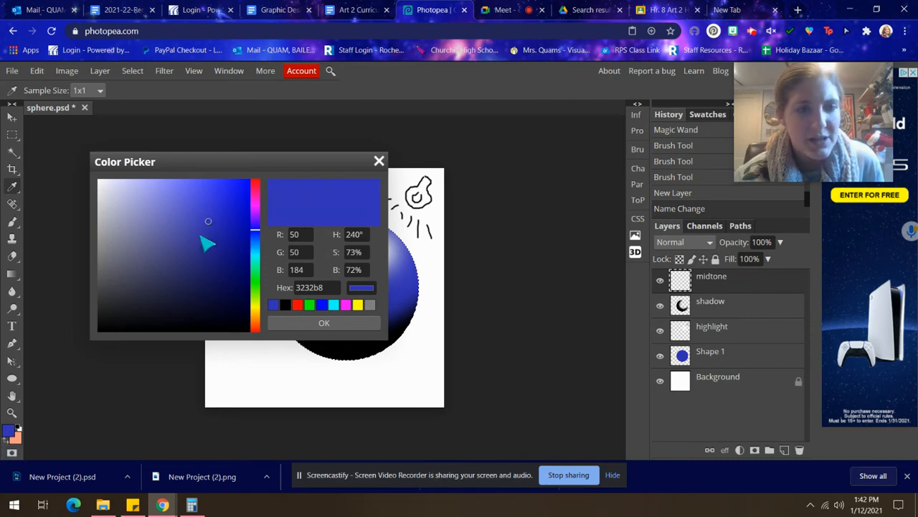
left_click_drag(238, 163, 617, 110)
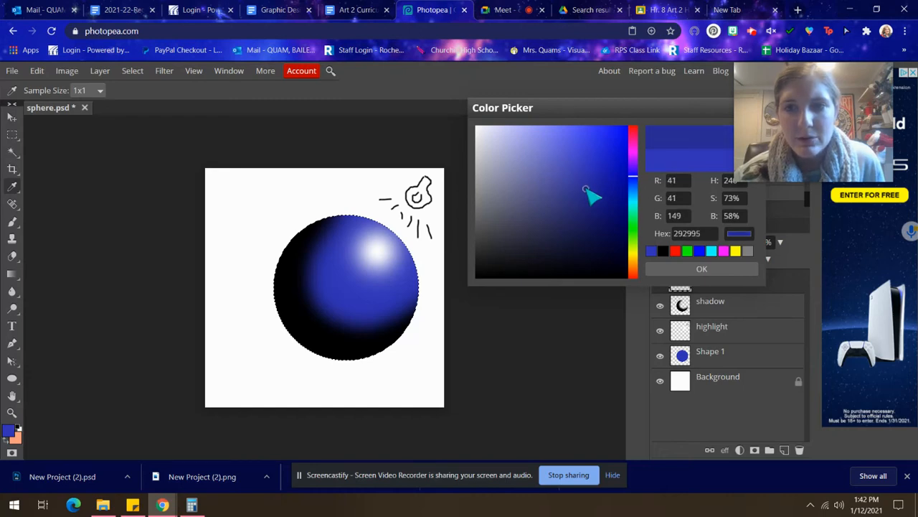
left_click(658, 271)
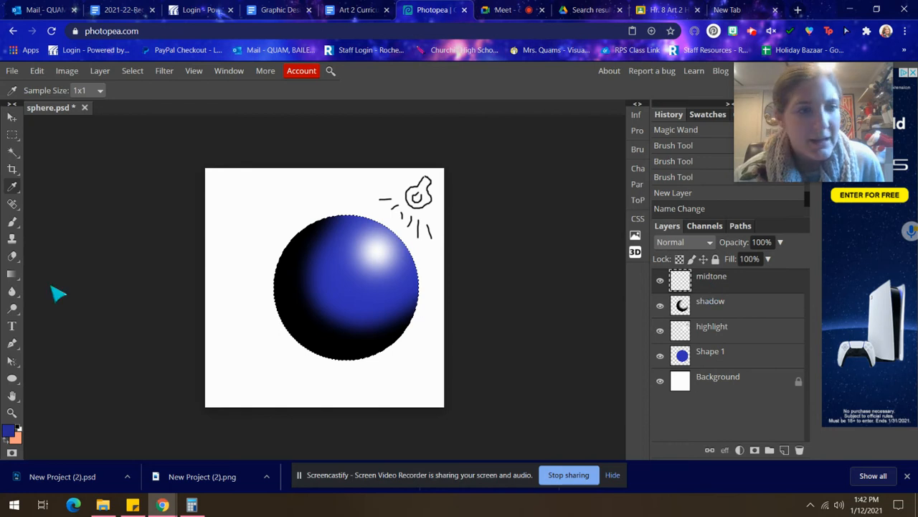
- Move the highlight layer above the midtone layer and ready the Brush tool on the midtone layer
left_click_drag(718, 332, 722, 269)
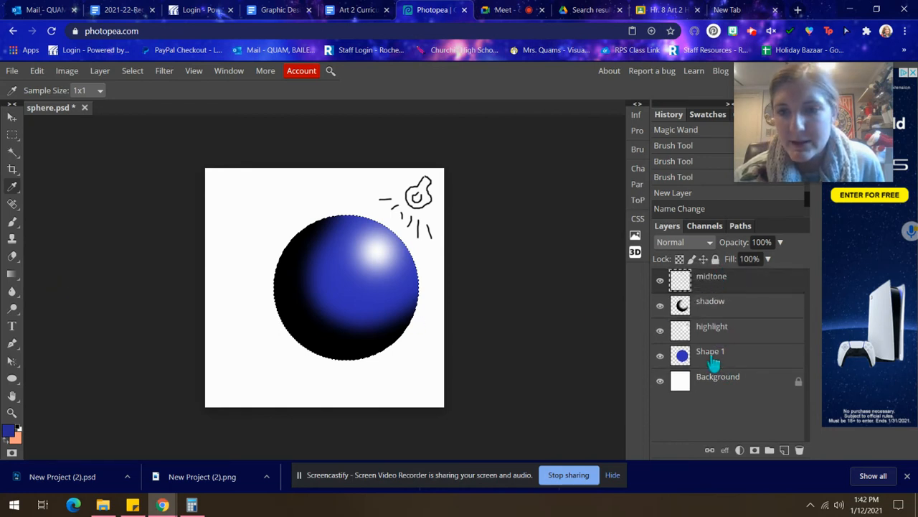
left_click_drag(705, 321, 708, 277)
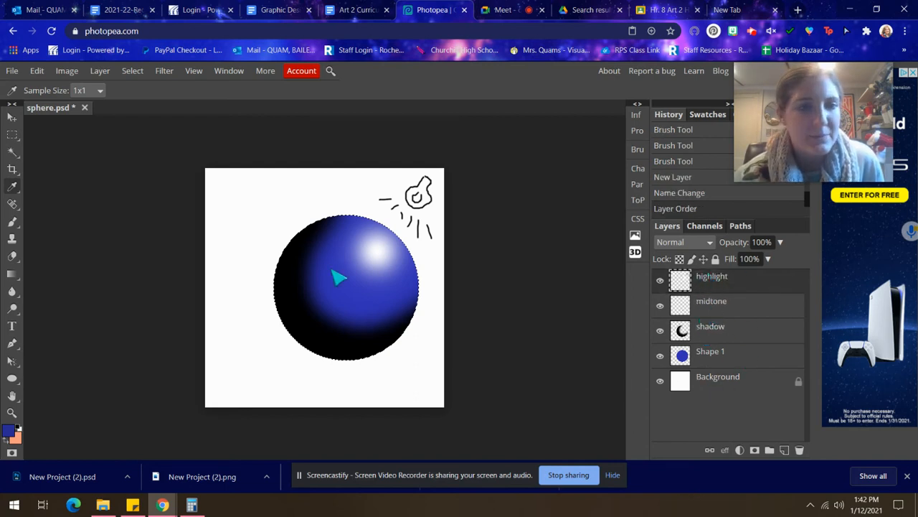
left_click(709, 310)
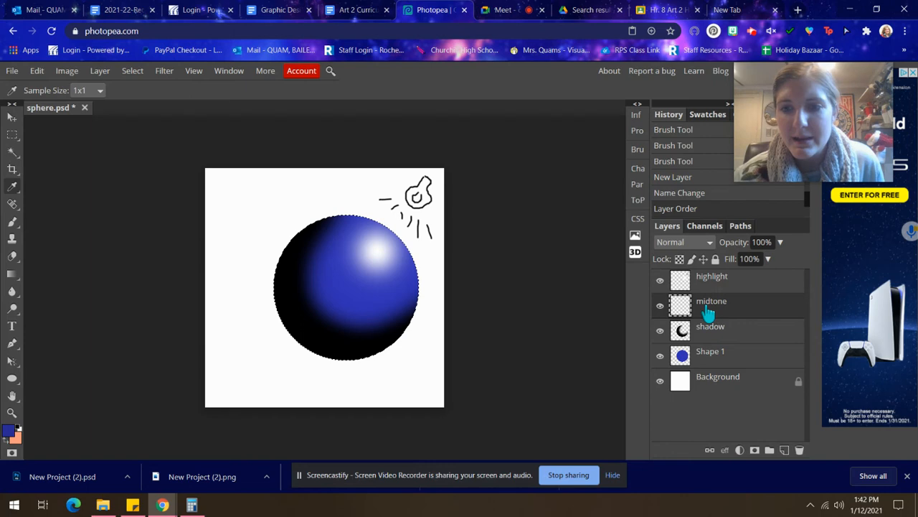
left_click(12, 224)
- Try blue midtone strokes between the circle's highlight and black shadow on the midtone layer and undo them
mouse_move(344, 212)
left_mouse_down()
mouse_move(328, 211)
mouse_move(334, 206)
mouse_move(317, 224)
mouse_move(322, 277)
mouse_move(334, 292)
left_mouse_up()
left_click_drag(385, 307, 475, 264)
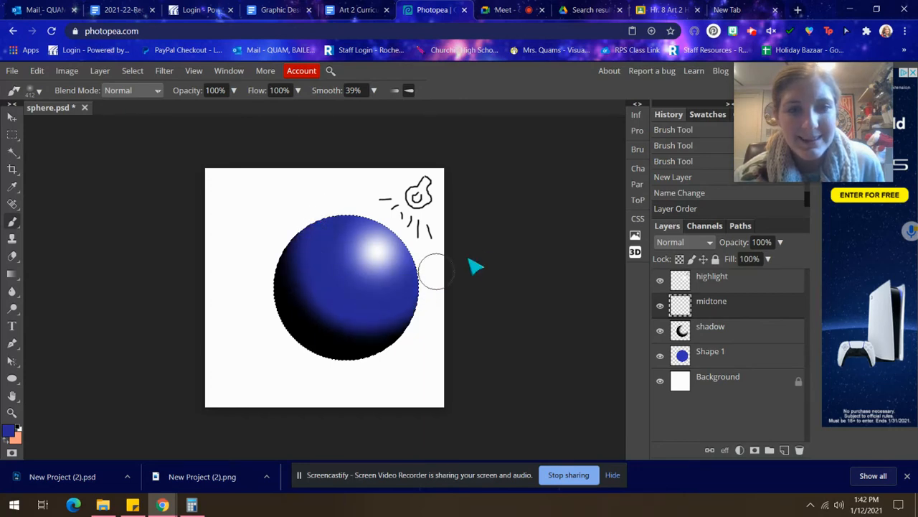
key("ctrl+z")
- Set the foreground colour to the darker blue 1f1f81
left_click(8, 431)
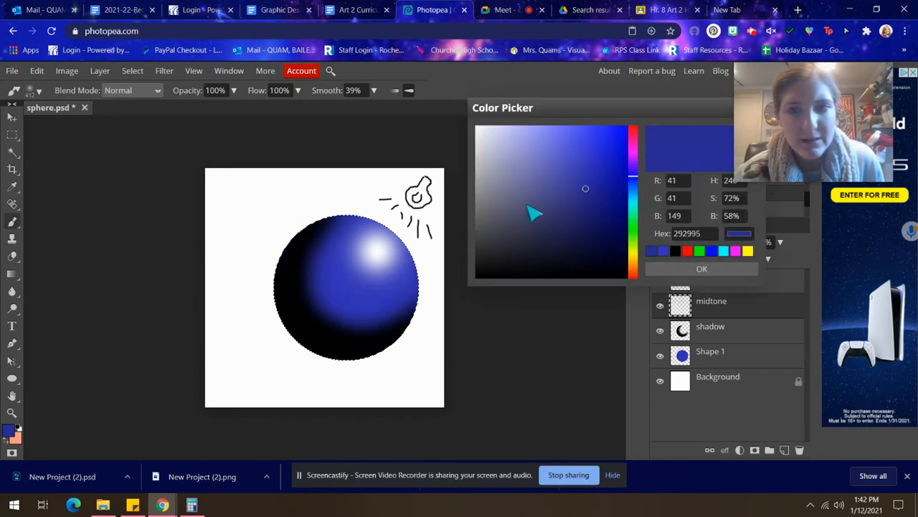
left_click(590, 197)
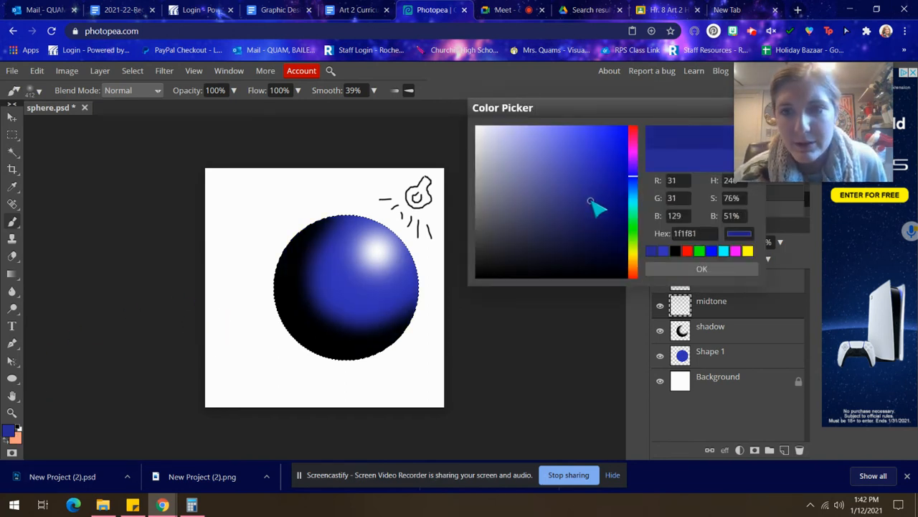
left_click(701, 268)
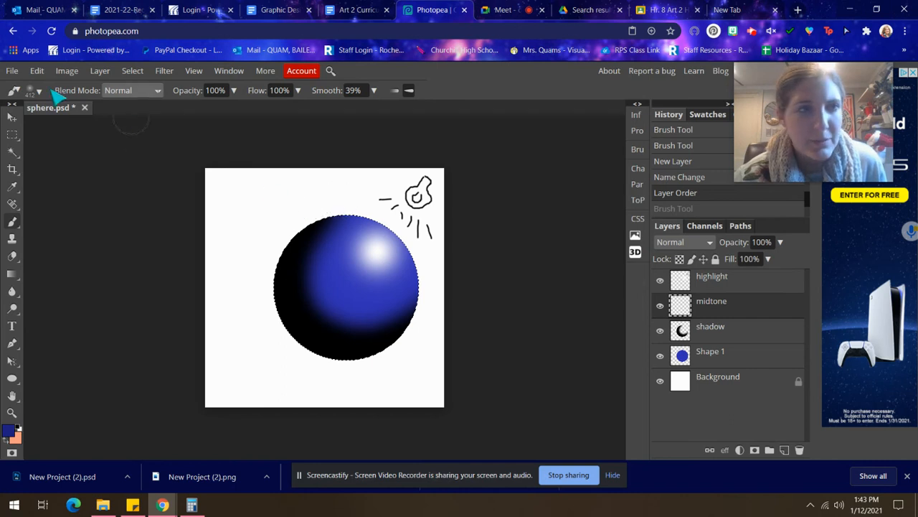
- Reduce the brush size to 343 px and paint a dark blue band around the highlight on the midtone layer
left_click(32, 90)
left_click(122, 126)
left_click_drag(122, 126, 114, 127)
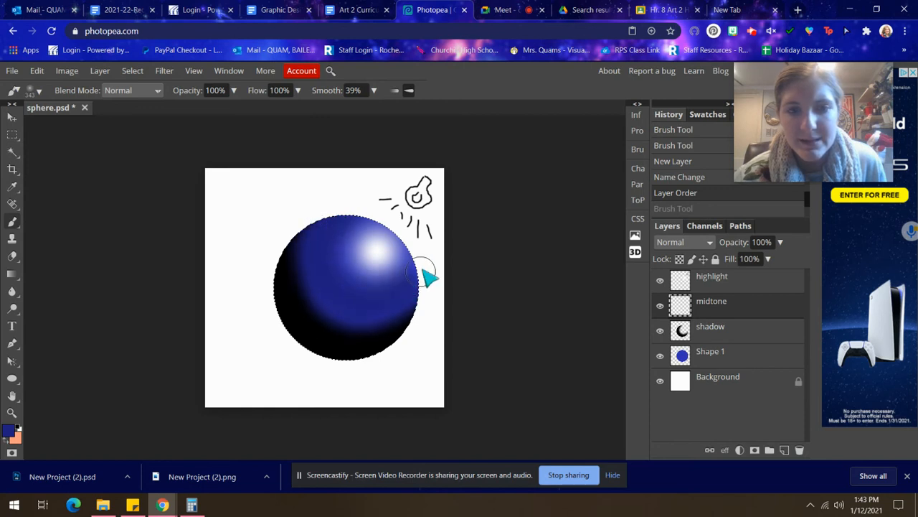
key("ctrl+shift+z")
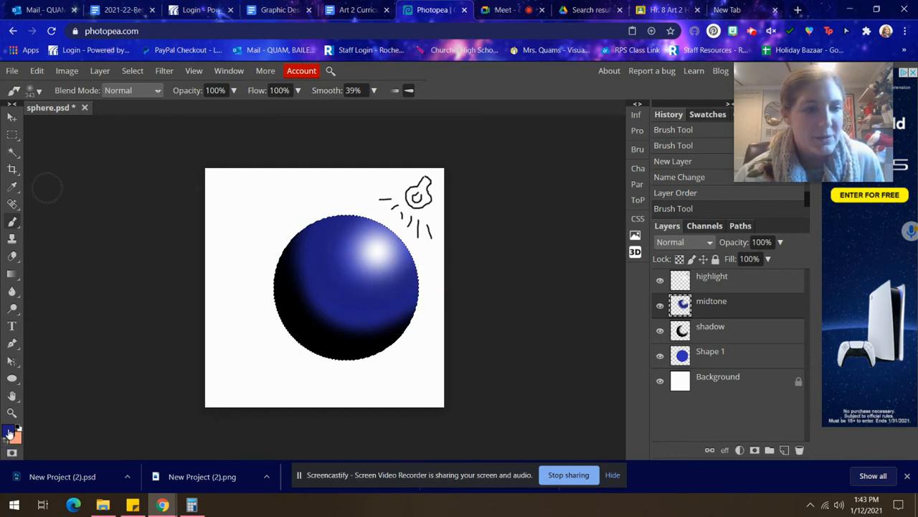
- Choose a darker navy foreground colour and paint it over the transition into the black shadow along the circle's left and lower areas
left_click(9, 431)
left_click_drag(591, 201, 591, 221)
left_click(700, 269)
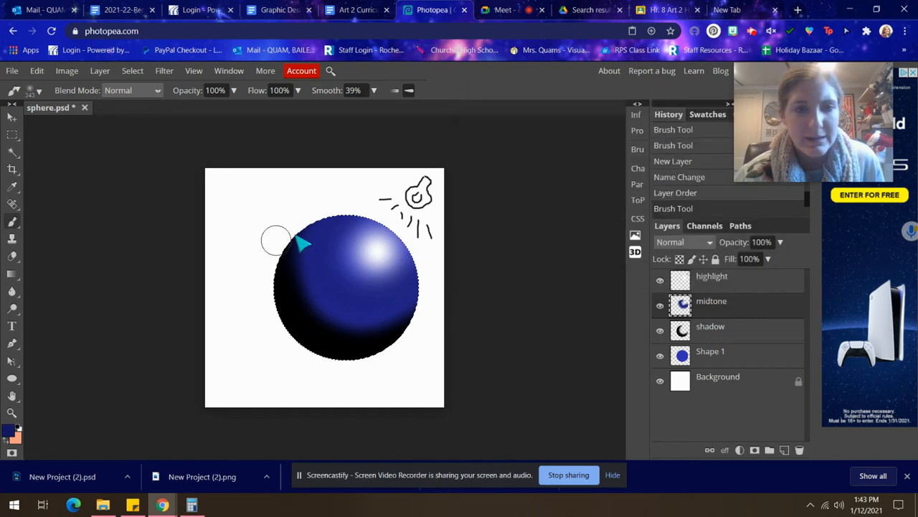
mouse_move(310, 220)
left_mouse_down()
mouse_move(311, 300)
mouse_move(351, 325)
mouse_move(402, 323)
mouse_move(483, 273)
left_mouse_up()
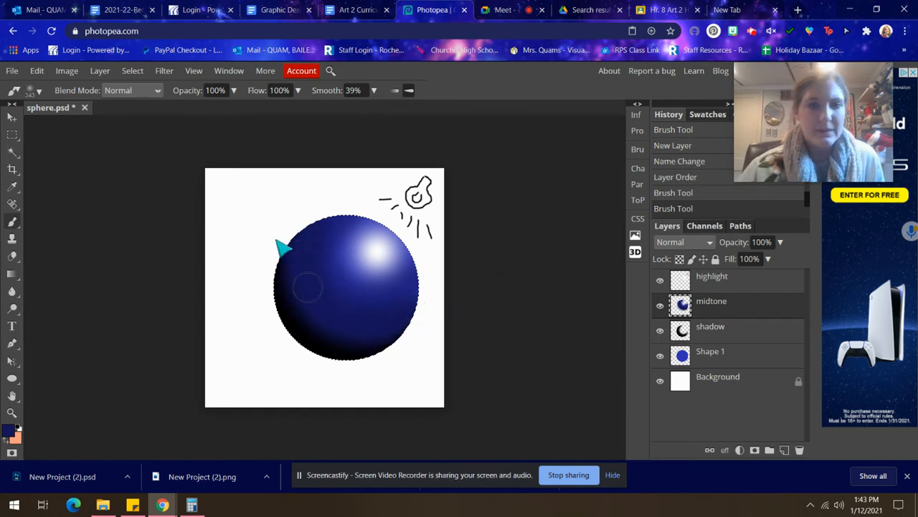
left_click_drag(316, 314, 389, 352)
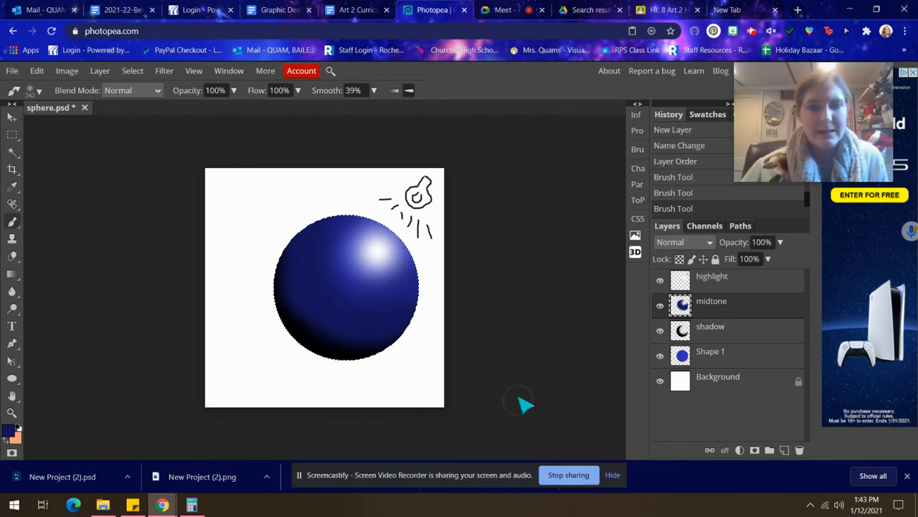
left_click_drag(317, 308, 395, 349)
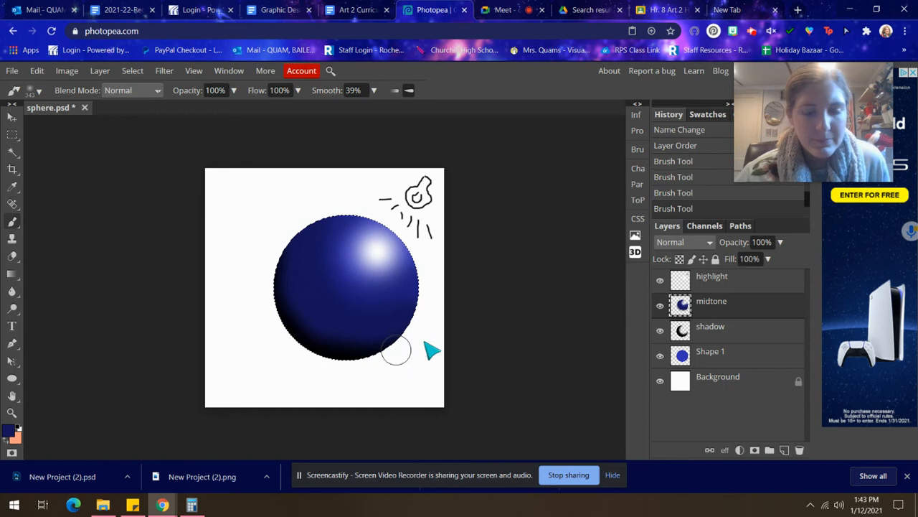
- Set the foreground colour to the very dark navy 0e0e3b
left_click(8, 431)
left_click(593, 238)
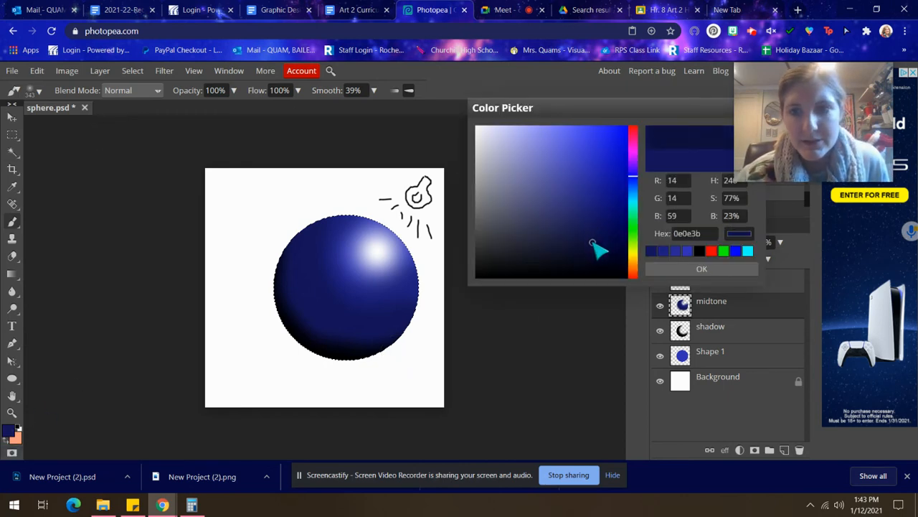
left_click(676, 268)
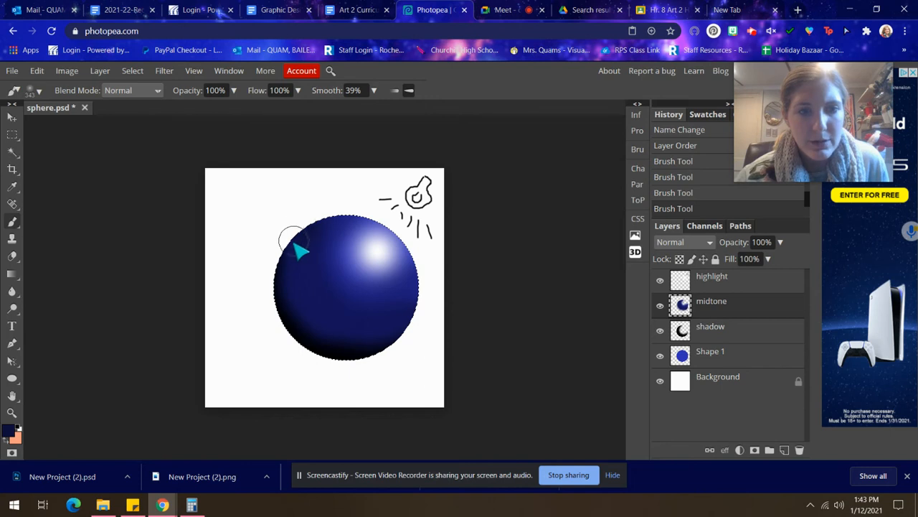
- Paint the very dark navy over the sphere's lower and left midtones on the midtone layer
mouse_move(313, 322)
left_mouse_down()
mouse_move(377, 344)
mouse_move(422, 325)
left_mouse_up()
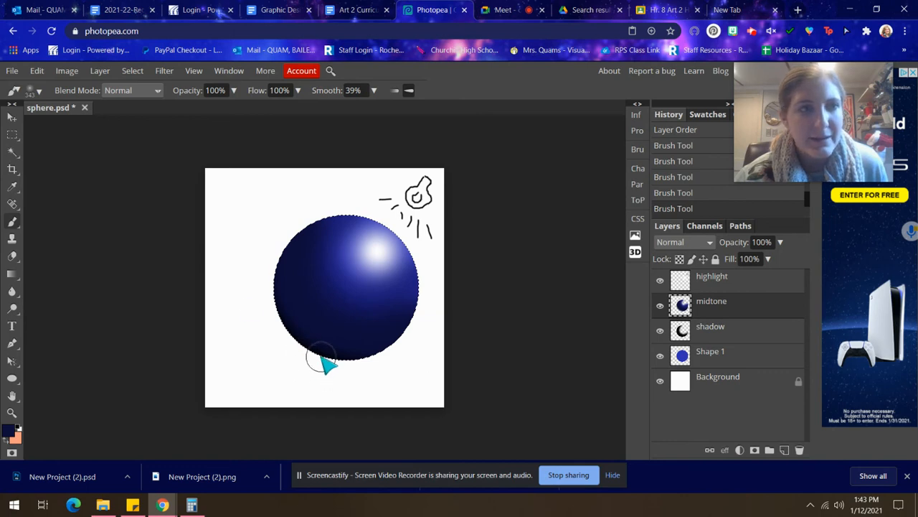
- Open the New Project (2) image from Downloads, examine the reference sphere's bottom edge and cast shadow, and return to sphere.psd
left_click(13, 71)
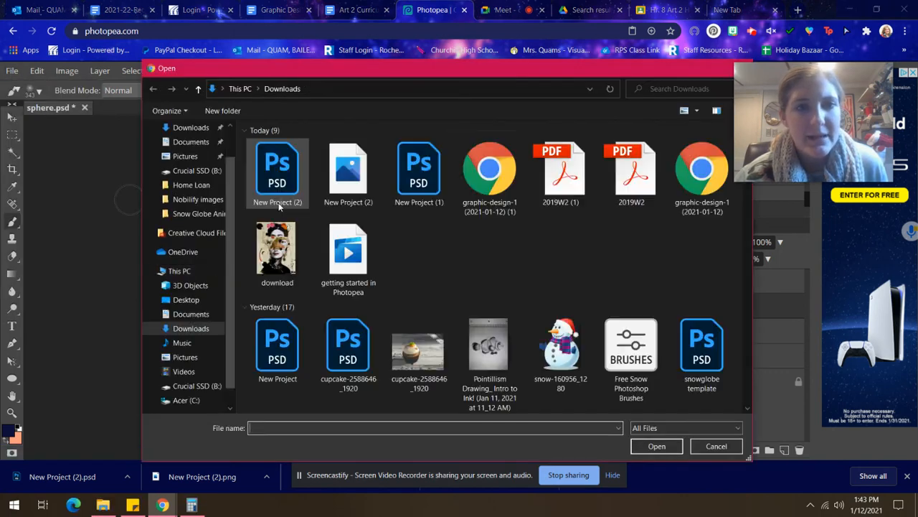
double_click(347, 171)
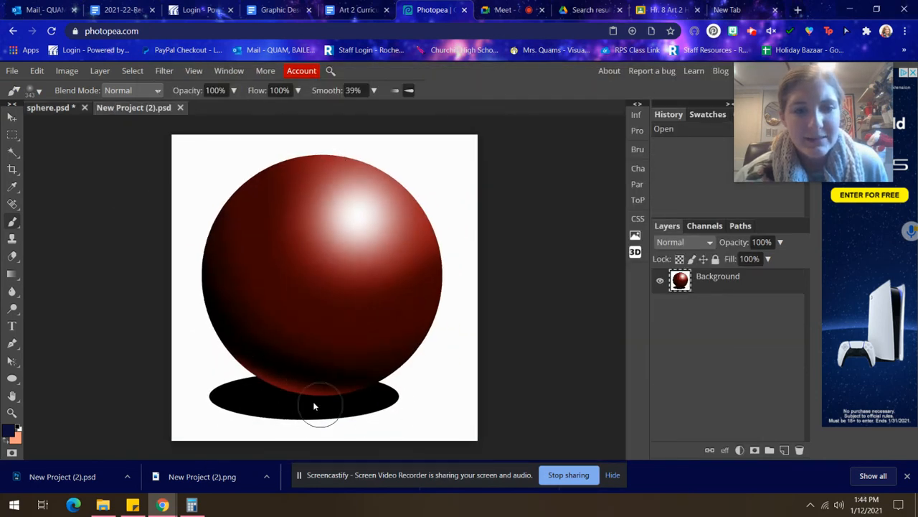
left_click(55, 109)
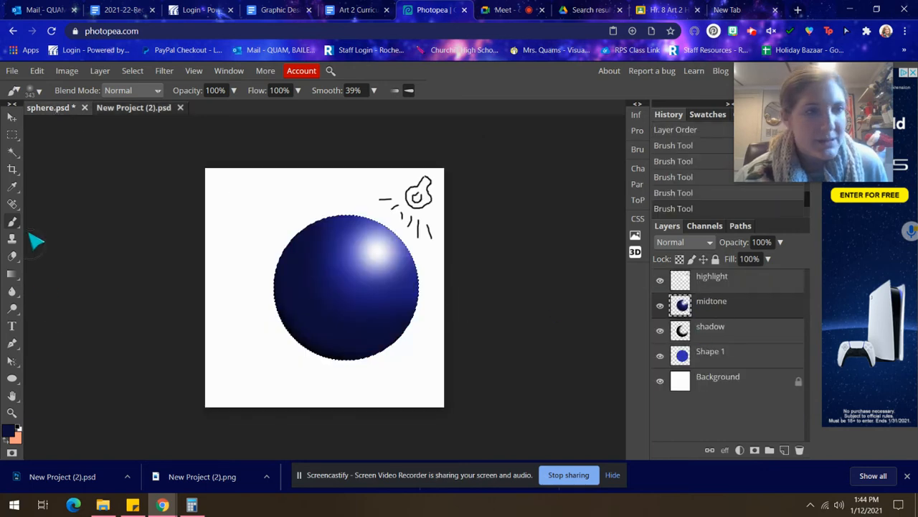
- Sample a lighter blue from the sphere and brush it along the lower-left edge as reflected light
left_click(13, 186)
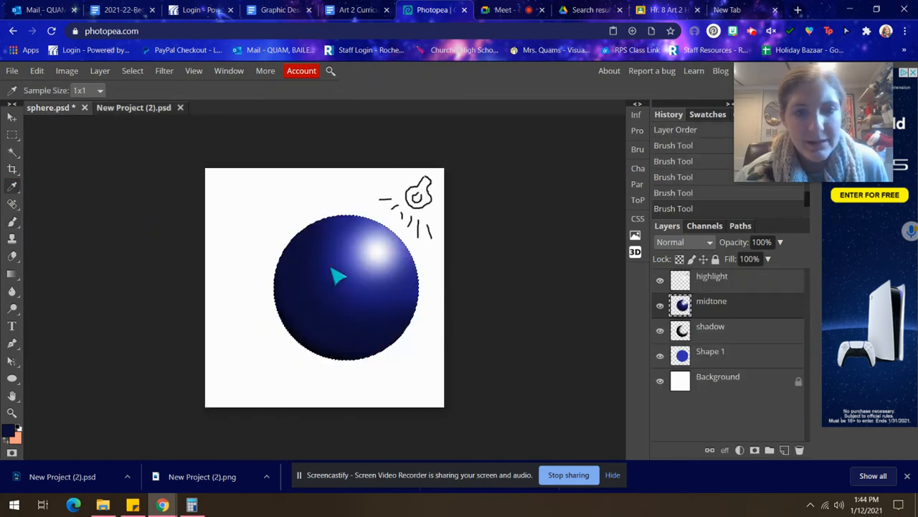
left_click(12, 223)
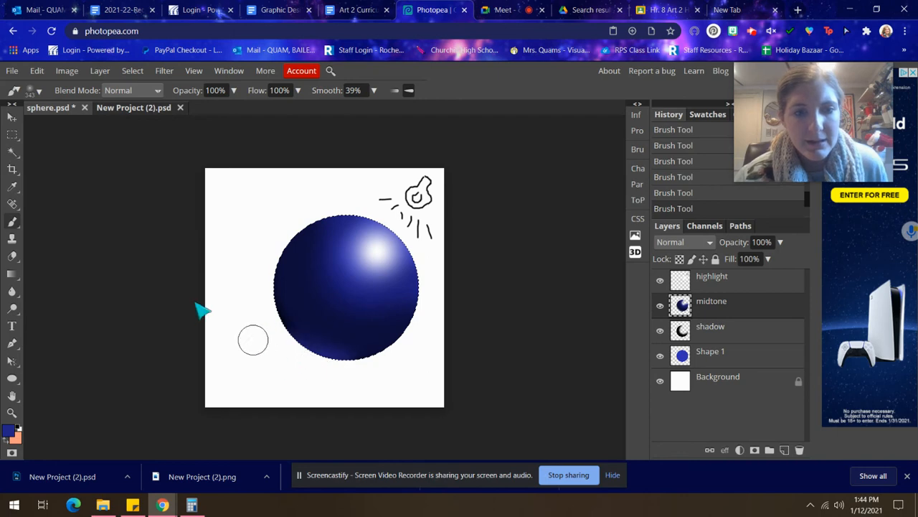
left_click_drag(192, 307, 275, 363)
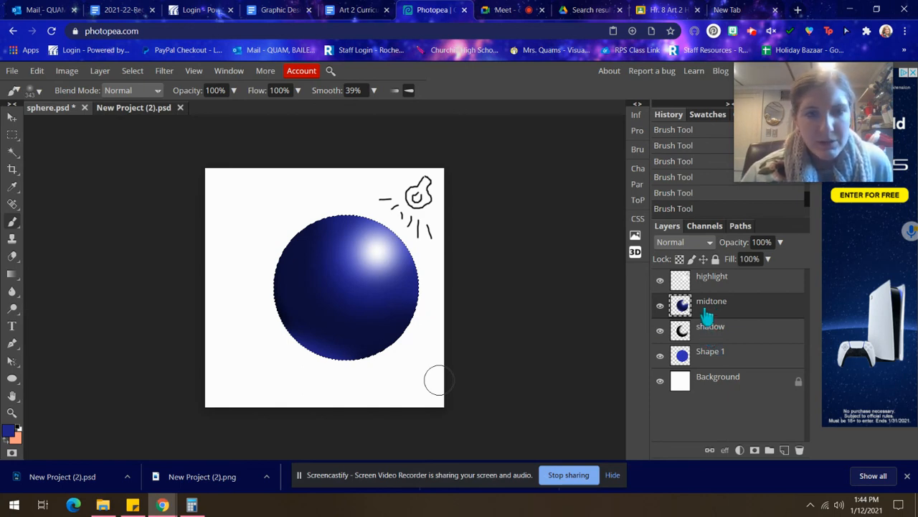
- Set the foreground colour to near-black 000009 and darken the sphere's lower areas around the reflected light
left_click(9, 429)
left_click(624, 276)
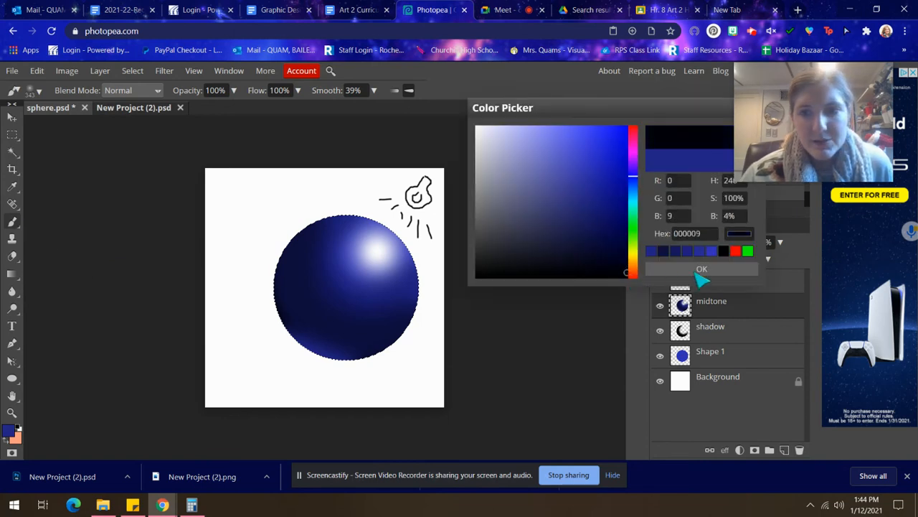
left_click(702, 271)
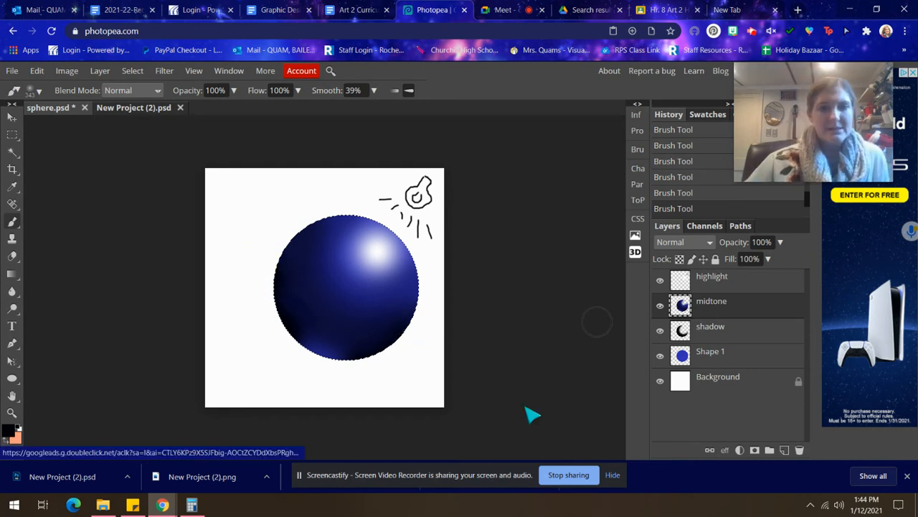
- Draw a wide, flat ellipse with a black fill and no stroke beneath the sphere, offset to its left, as the cast shadow
left_click(12, 380)
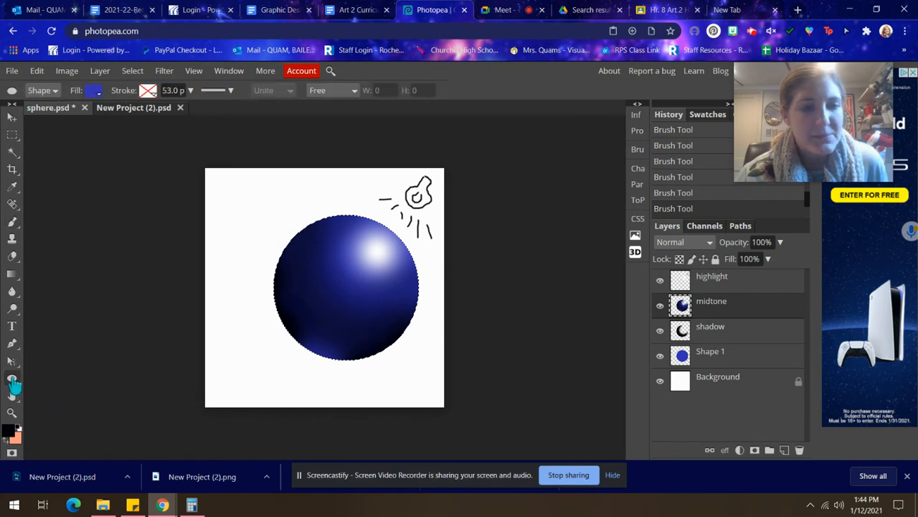
left_click(94, 91)
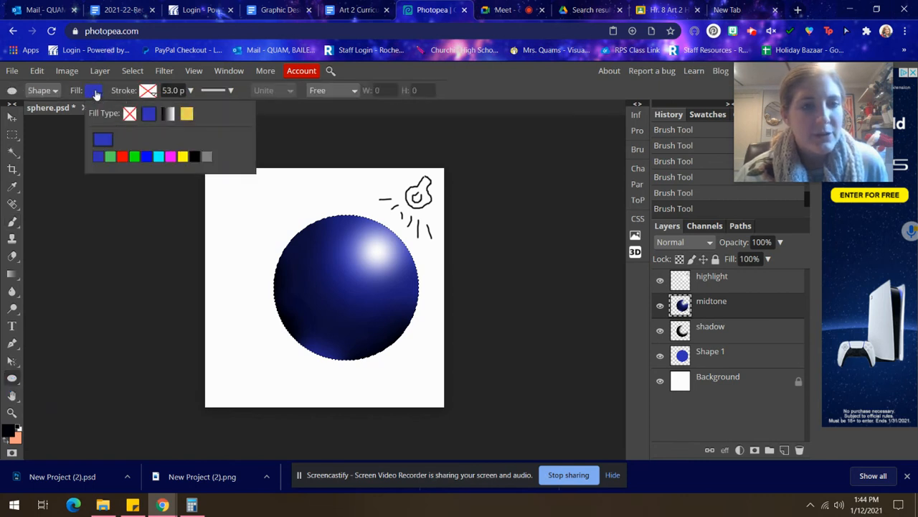
left_click(195, 157)
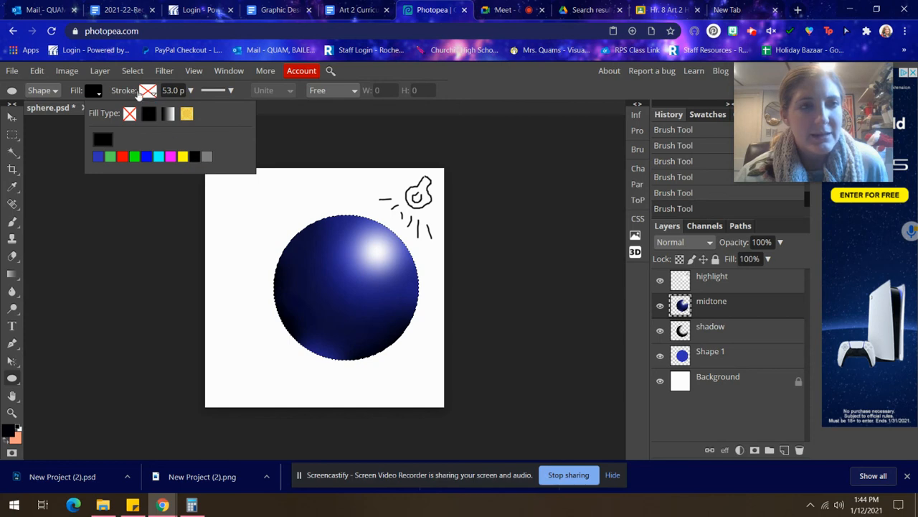
left_click(124, 95)
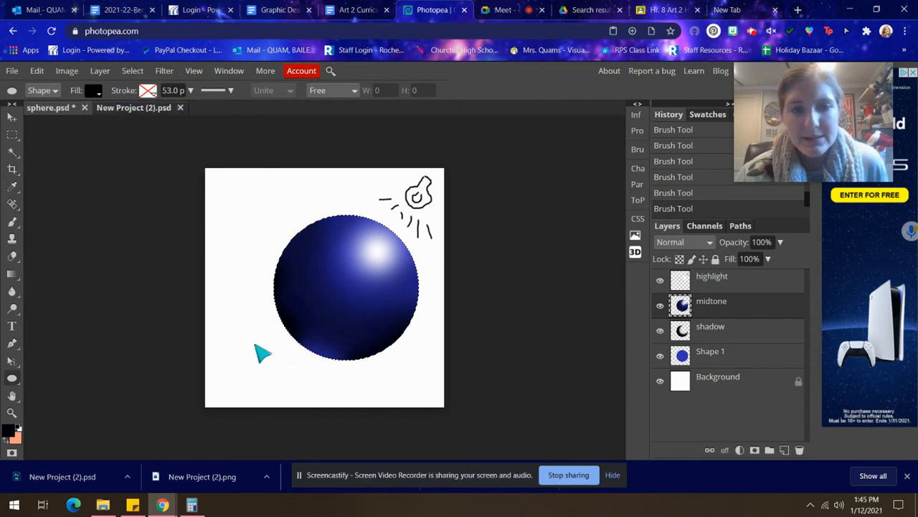
left_click_drag(231, 349, 394, 393)
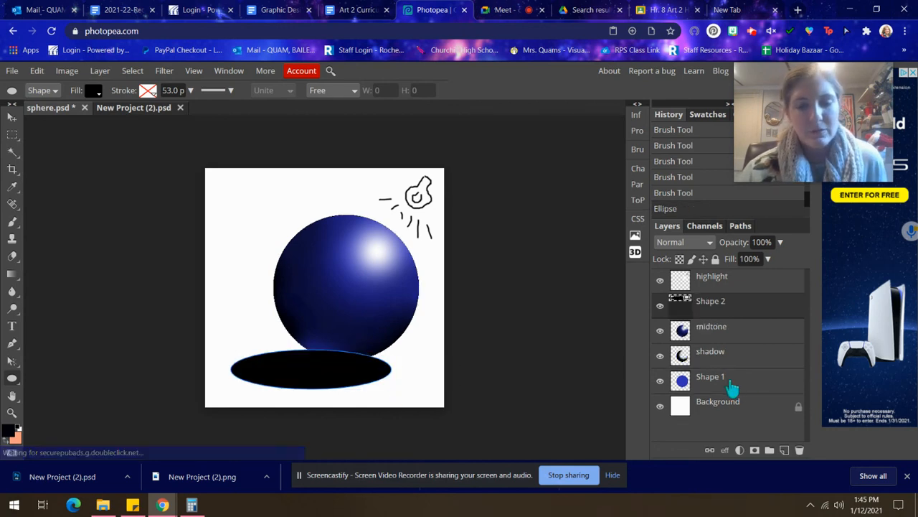
- Place the ellipse layer between Shape 1 and Background, and shift the ellipse slightly left and up under the sphere
left_click_drag(710, 307, 710, 391)
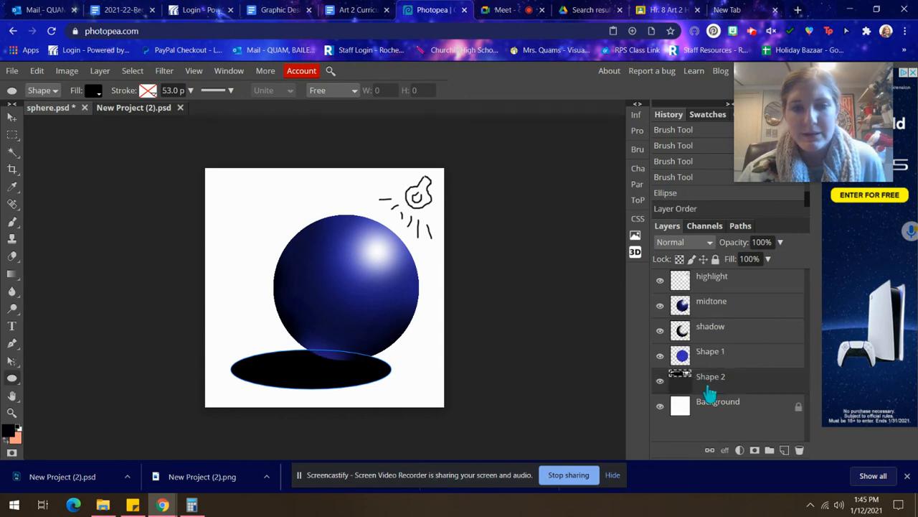
left_click(12, 116)
left_click_drag(319, 371, 312, 370)
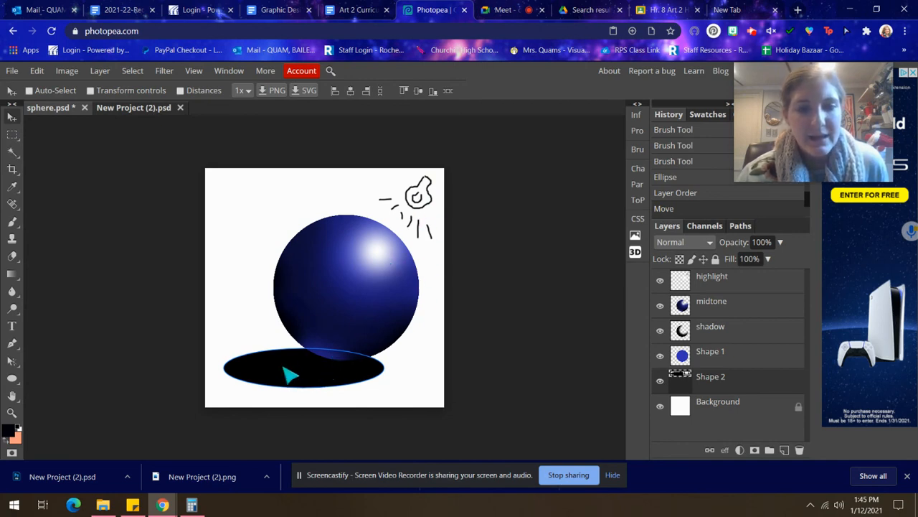
- Convert the Shape 2 ellipse layer to a smart object and rasterize it
right_click(723, 381)
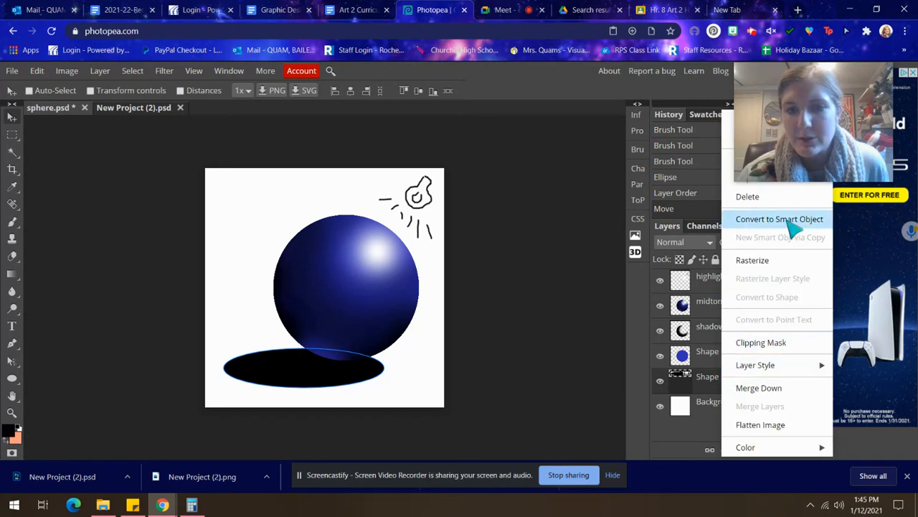
left_click(795, 229)
right_click(708, 387)
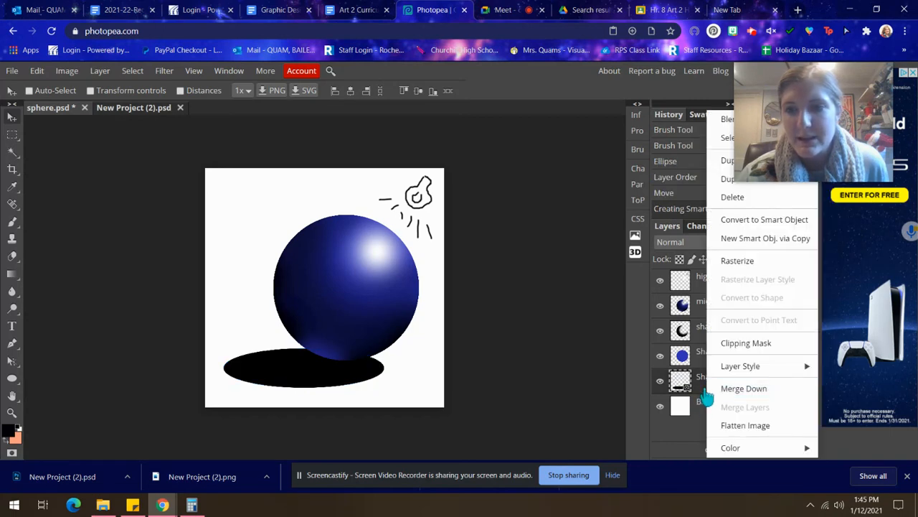
left_click(739, 261)
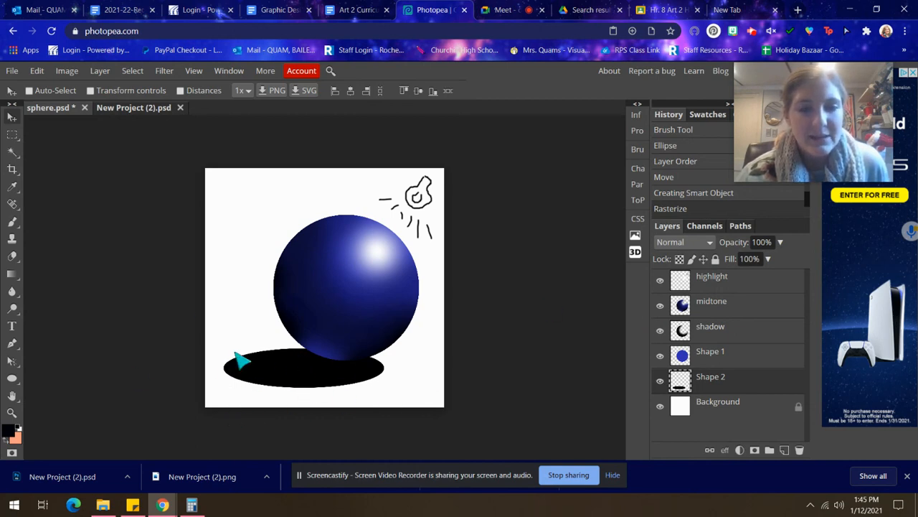
- Apply a Motion Blur to the cast shadow with an angle of 0° and a distance of 65 px
left_click(164, 72)
mouse_move(172, 189)
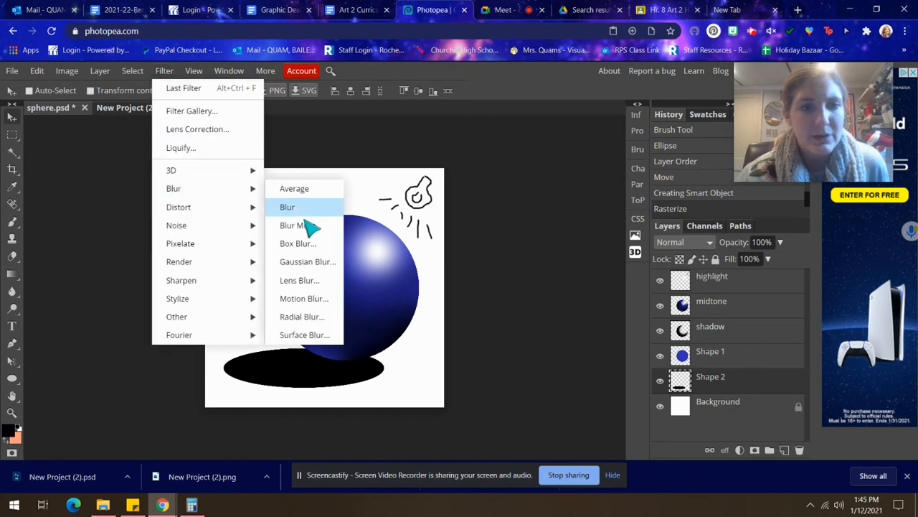
left_click(302, 297)
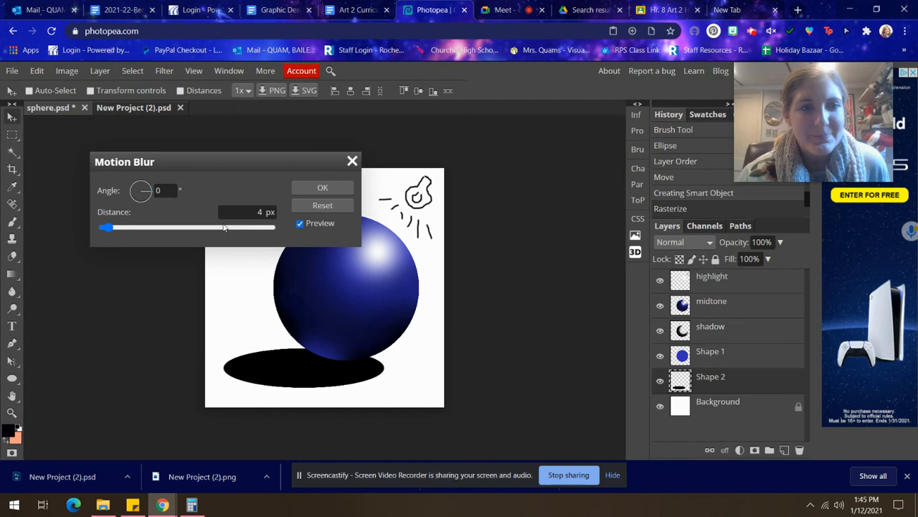
left_click_drag(163, 234, 213, 235)
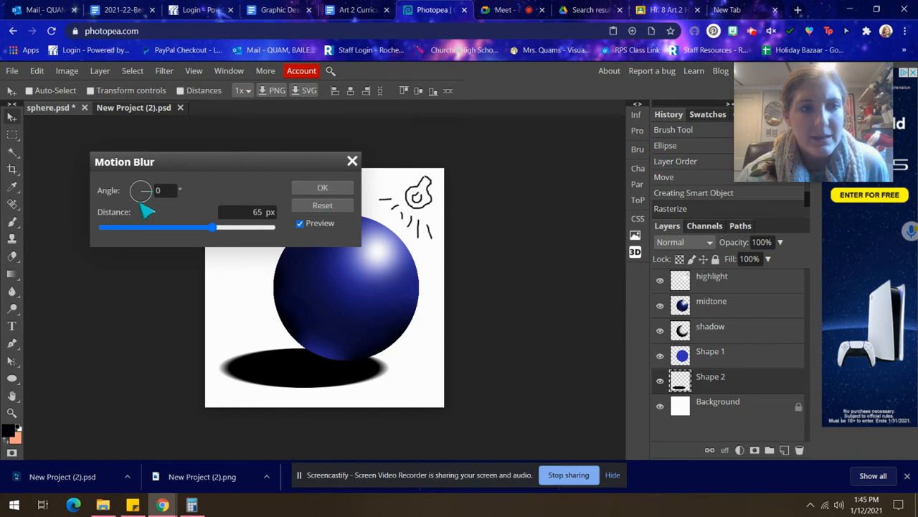
left_click(325, 188)
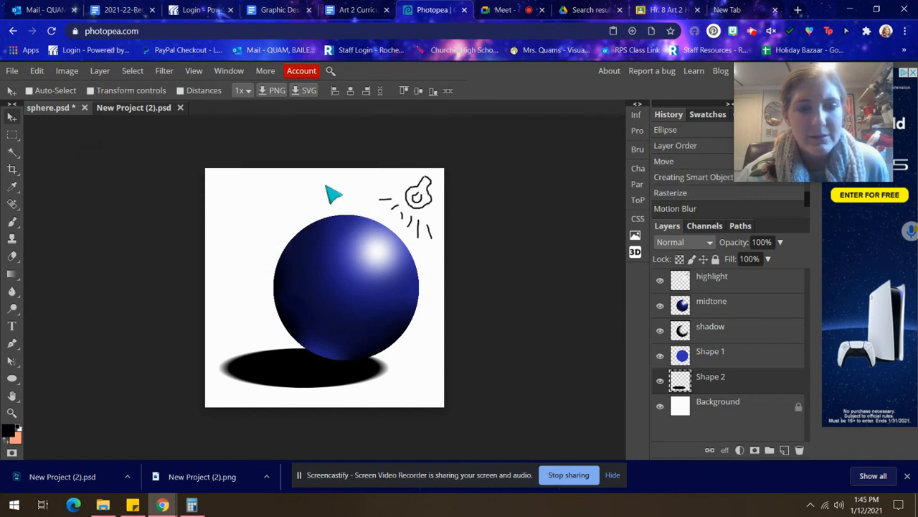
- Apply a second Motion Blur to the cast shadow with an angle of 90° and a distance of 68 px
left_click(159, 74)
mouse_move(185, 189)
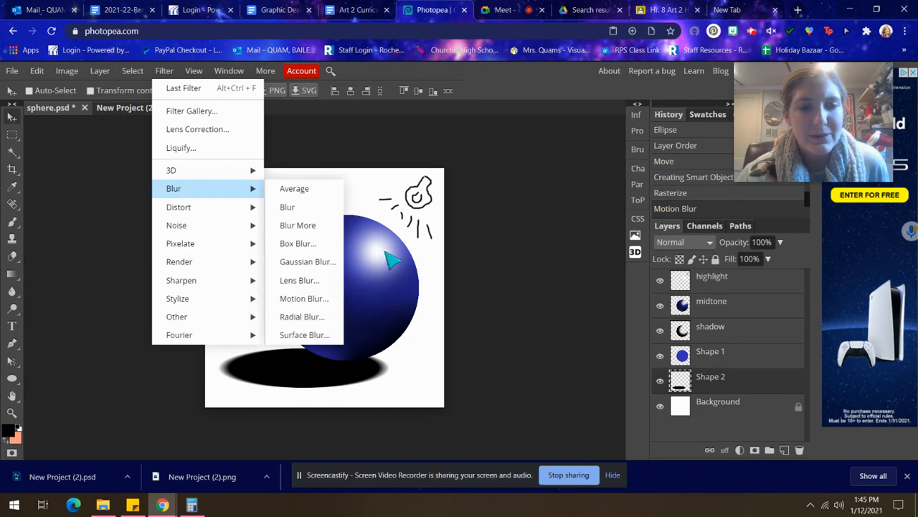
left_click(312, 304)
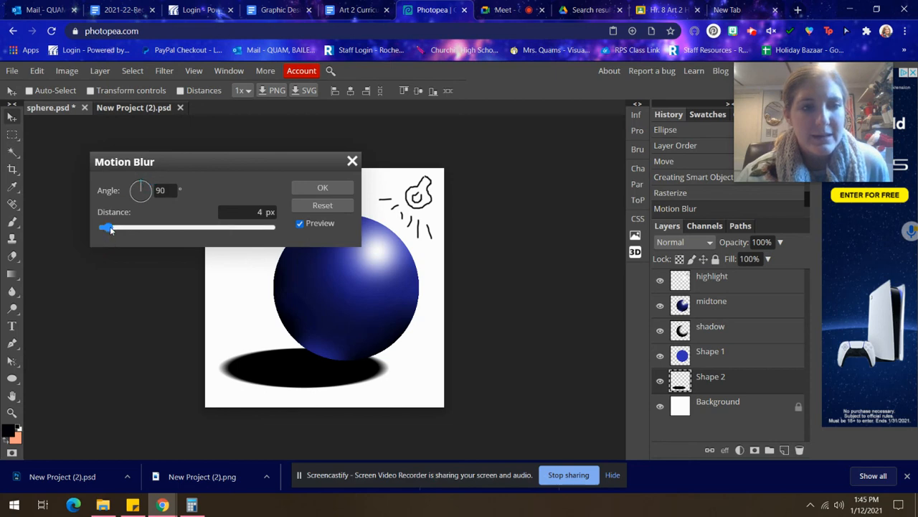
left_click_drag(135, 232, 219, 238)
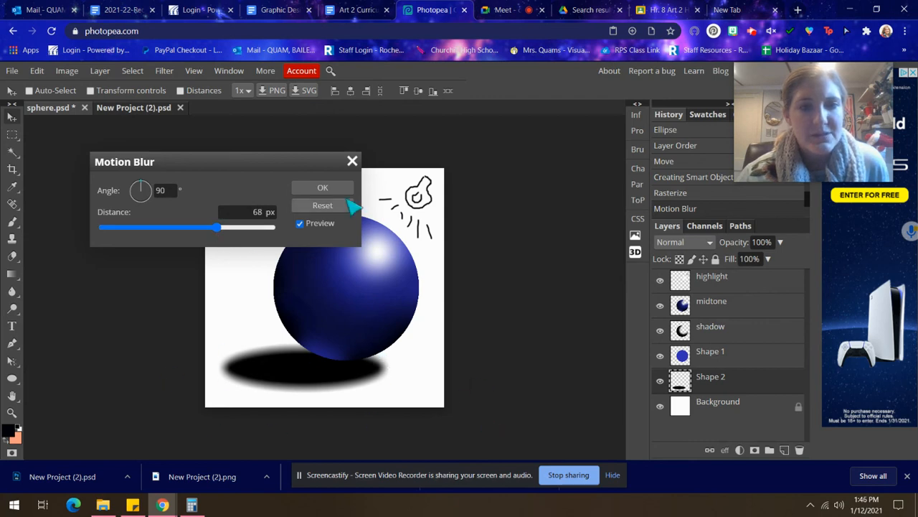
left_click(323, 188)
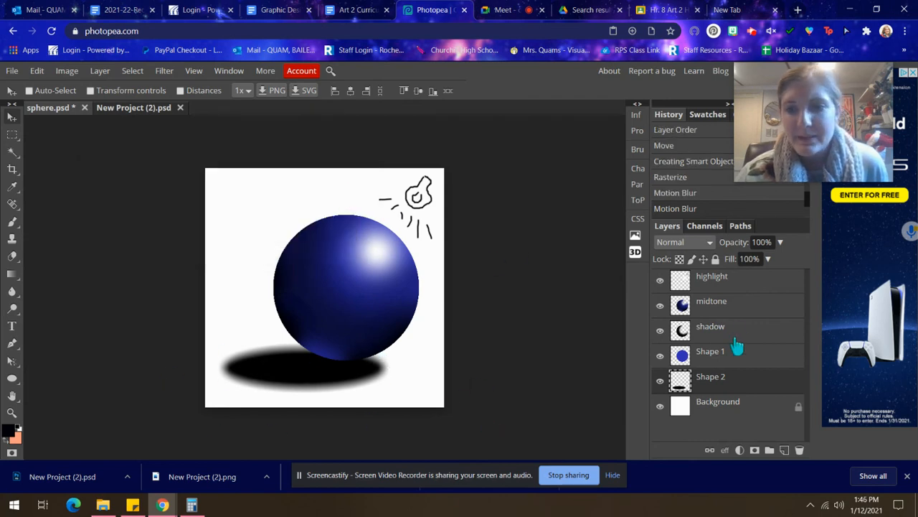
- Toggle the visibility of the midtone and highlight layers off and on to check what each one contributes
left_click(660, 306)
left_click(660, 306)
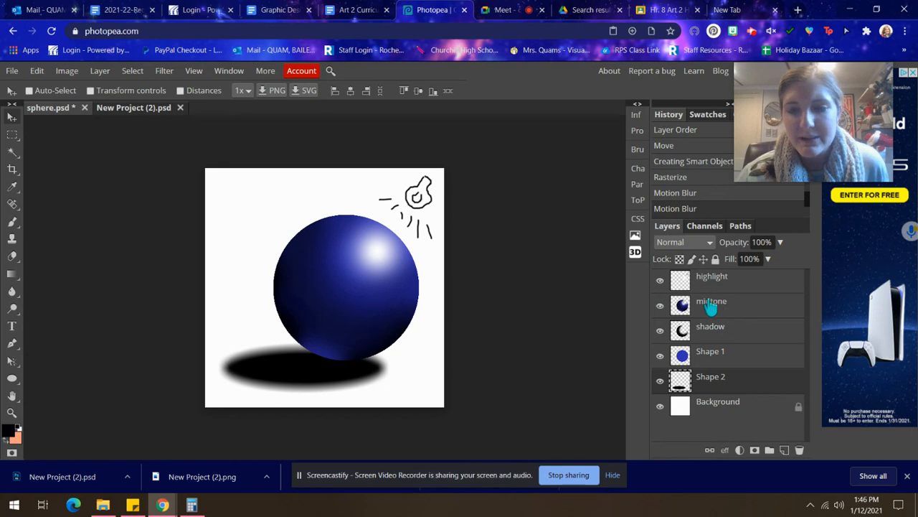
left_click(660, 280)
left_click(660, 280)
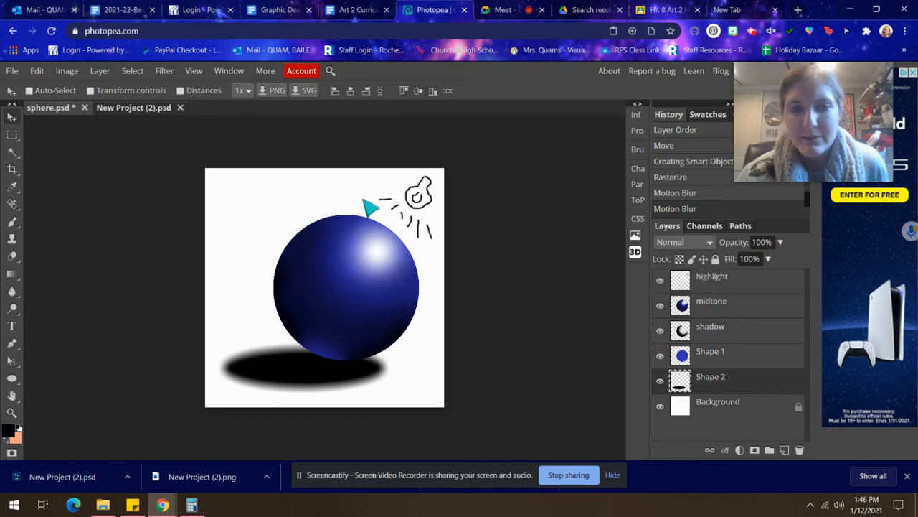
- Erase the light bulb sketch and its rays from the highlight layer with an enlarged eraser
left_click(720, 289)
left_click(12, 257)
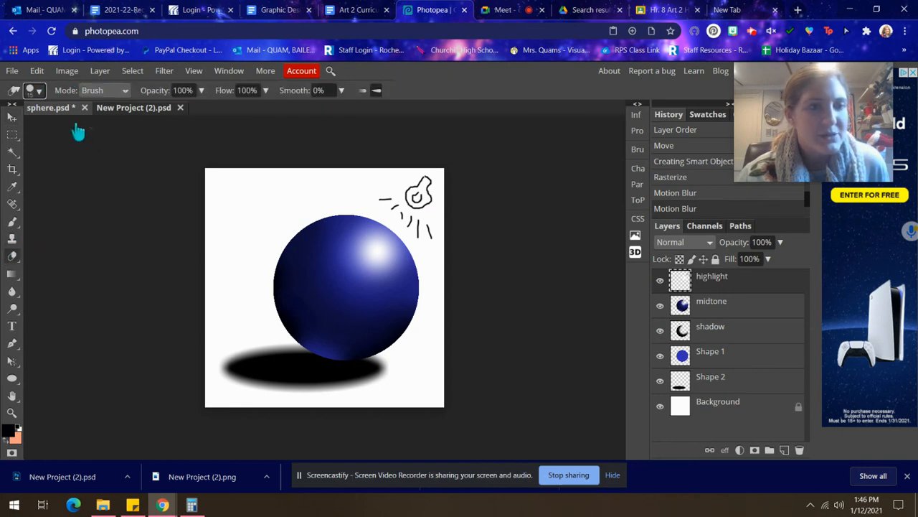
left_click(36, 92)
left_click_drag(56, 123, 107, 123)
mouse_move(433, 189)
left_mouse_down()
mouse_move(402, 205)
mouse_move(435, 234)
mouse_move(527, 179)
mouse_move(436, 244)
left_mouse_up()
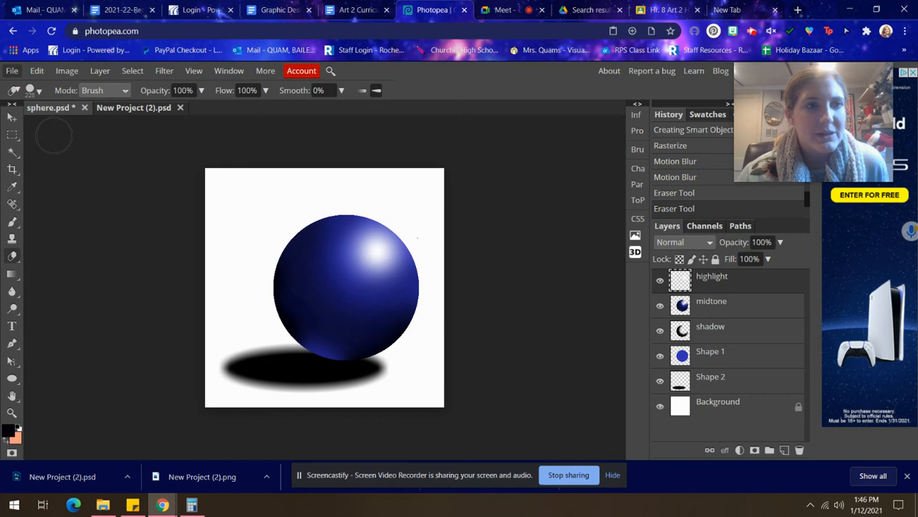
- Save the project as a PSD and export it as a 1500 × 1500 px PNG at 100% quality
left_click(12, 72)
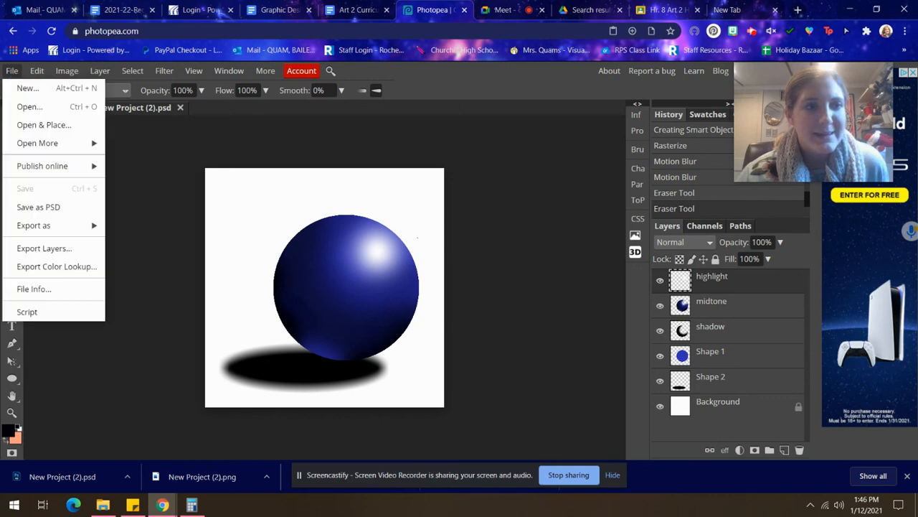
left_click(27, 208)
left_click(12, 70)
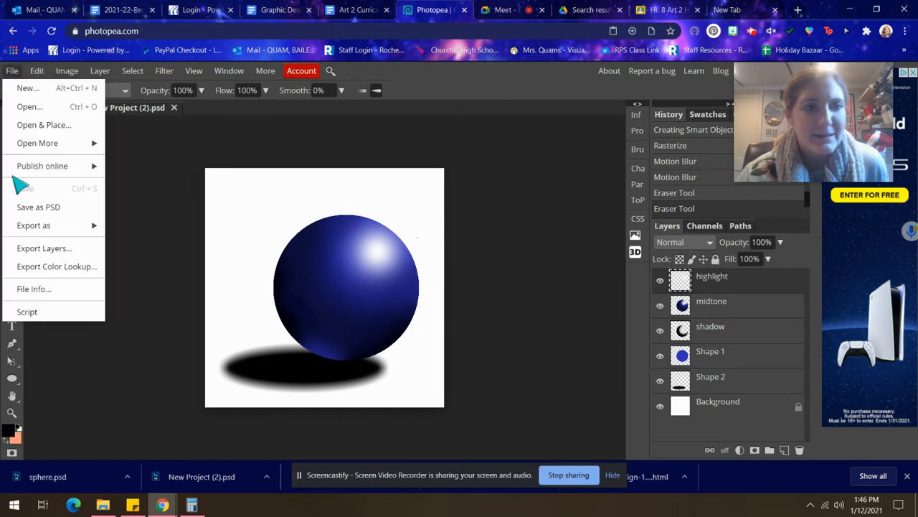
mouse_move(36, 227)
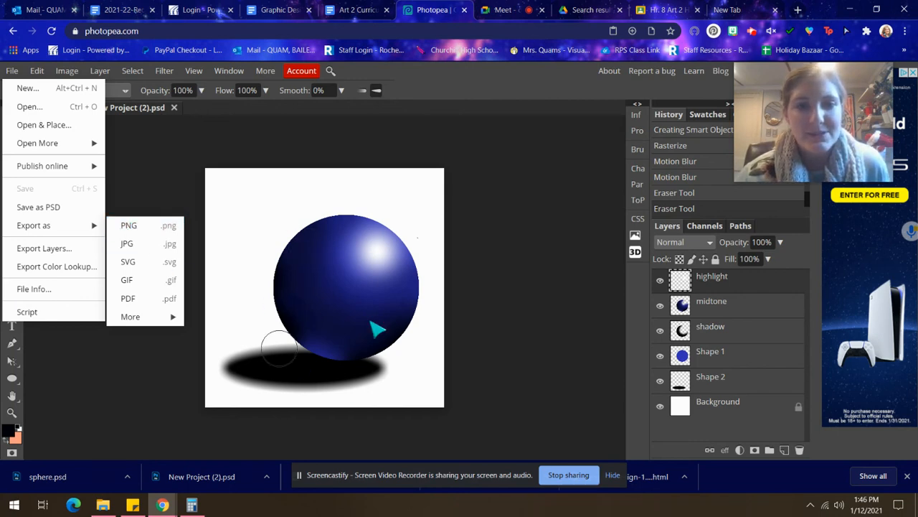
left_click(130, 227)
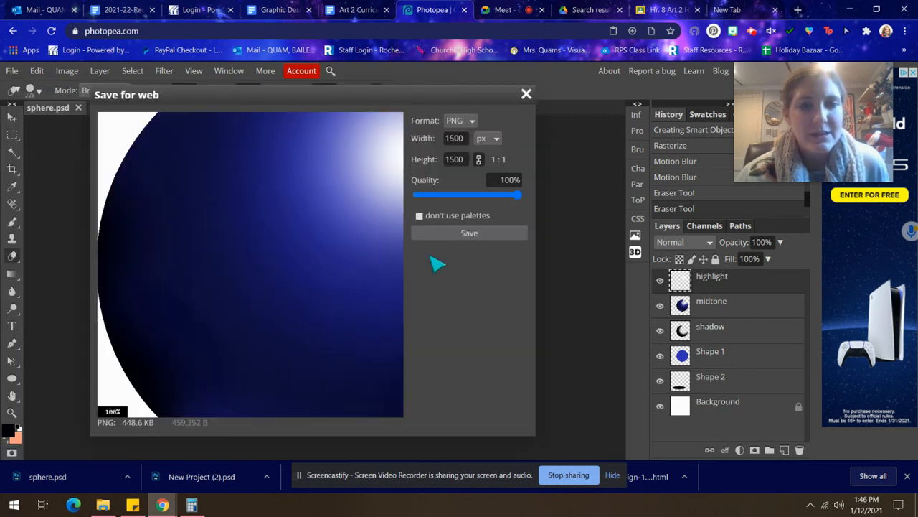
left_click(493, 234)
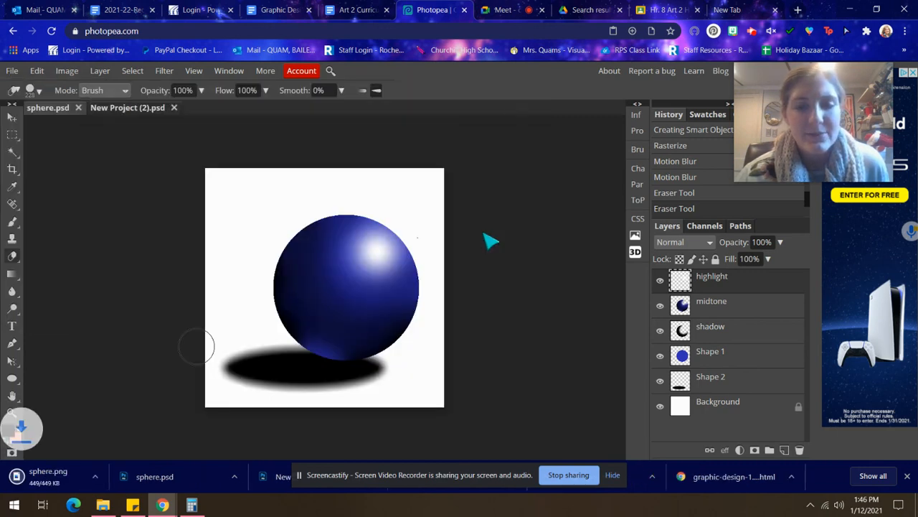
- Open the exported sphere.png in Photos and examine the finished sphere in the enlarged and restored window
left_click(60, 474)
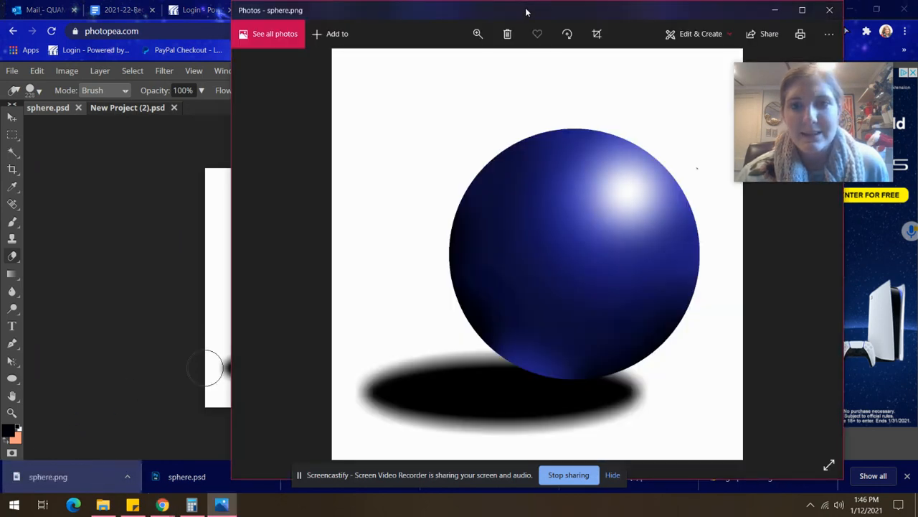
double_click(525, 12)
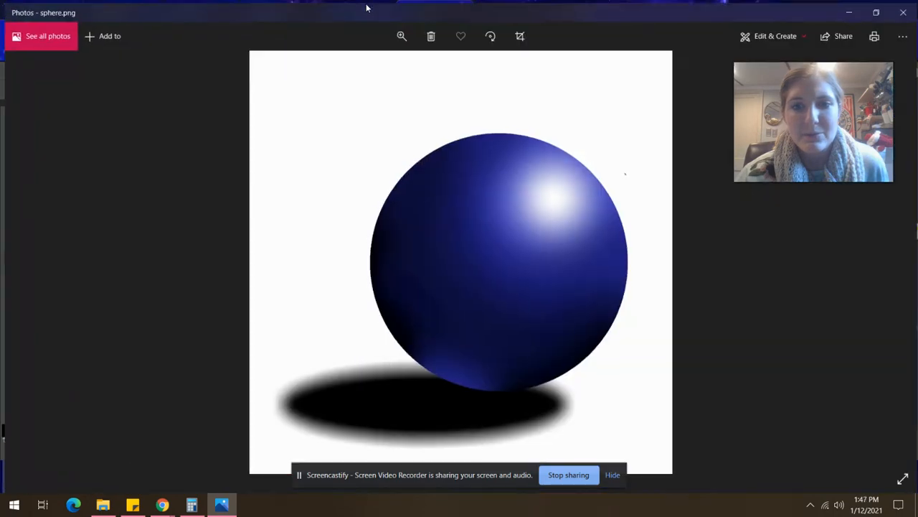
left_click(877, 9)
left_click_drag(626, 16, 491, 17)
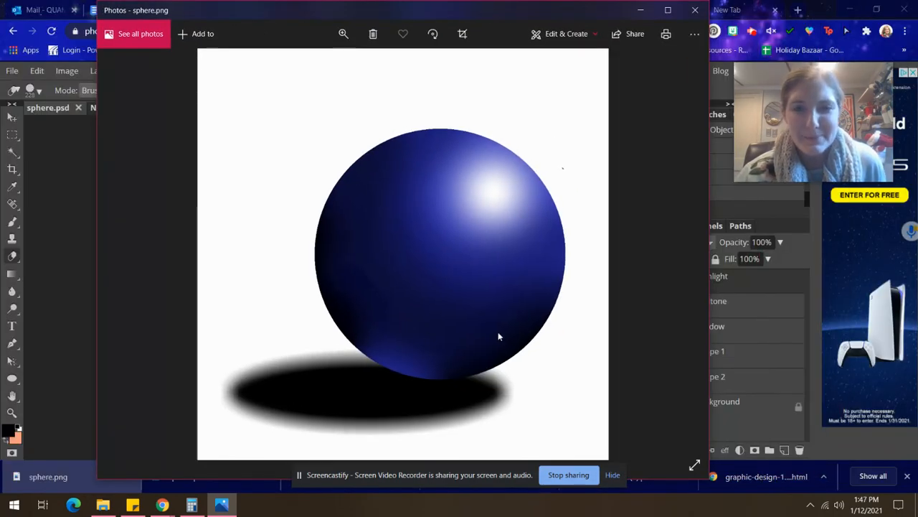